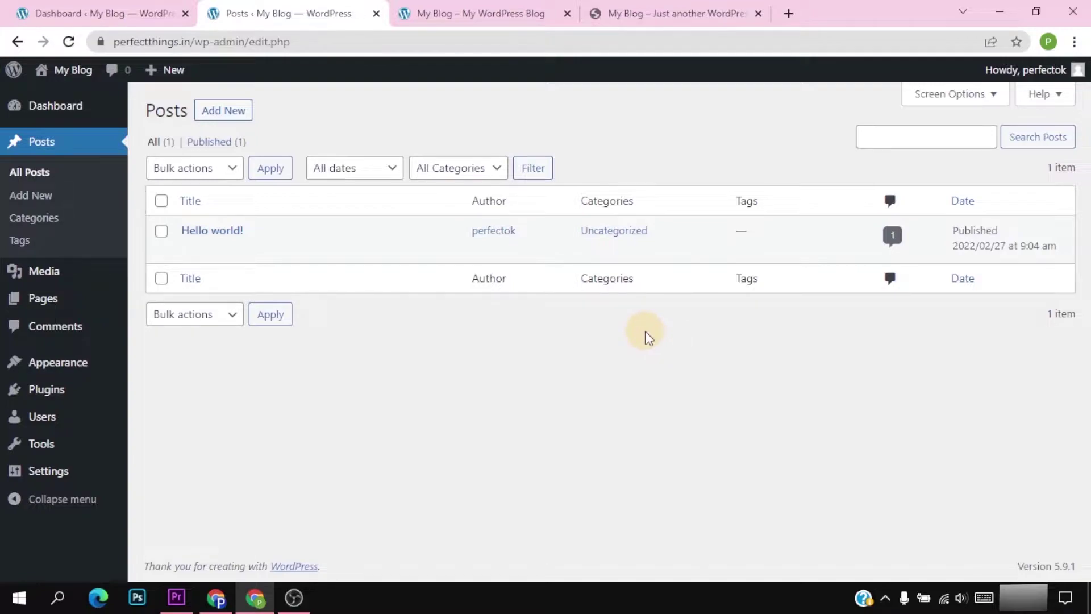
Open the media library, examine the images used on the example store's home page, and return to the library
mouse_move(52, 275)
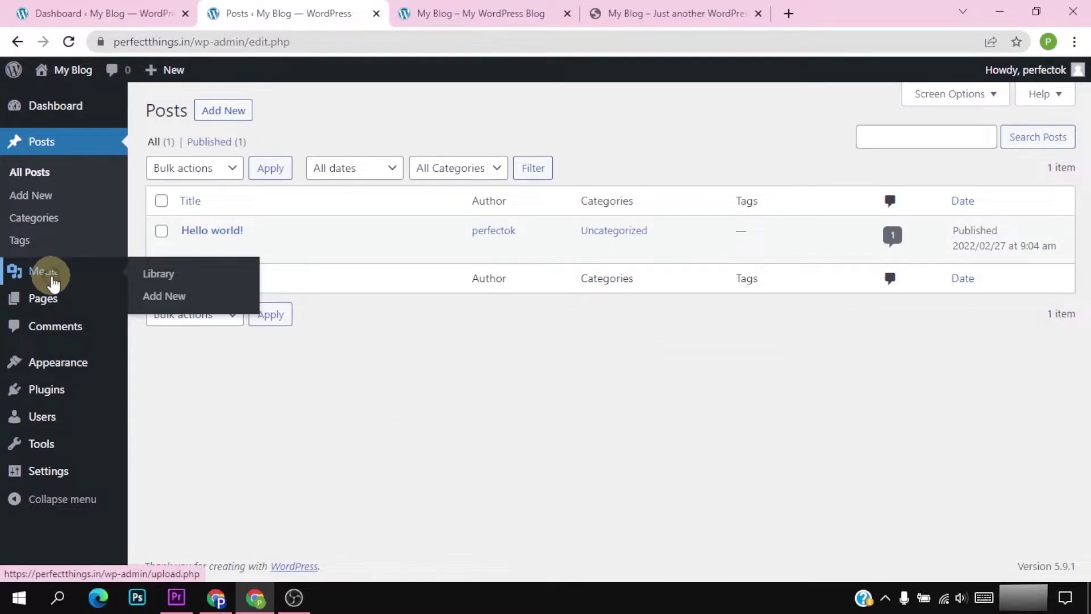
click(52, 278)
click(630, 12)
scroll(307, 221, down, 5)
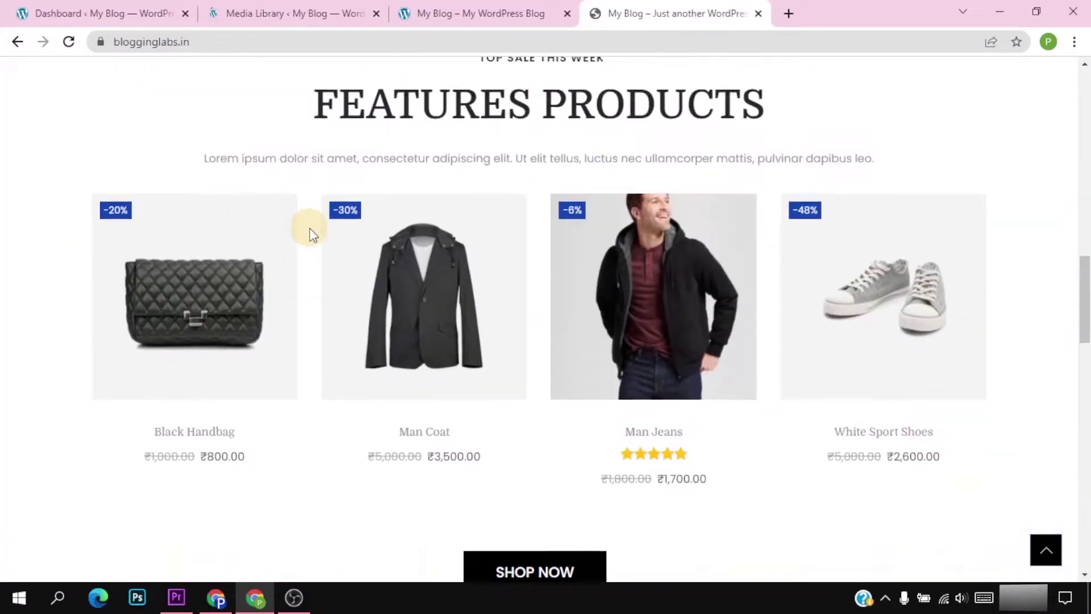
scroll(373, 245, up, 10)
scroll(343, 251, down, 2)
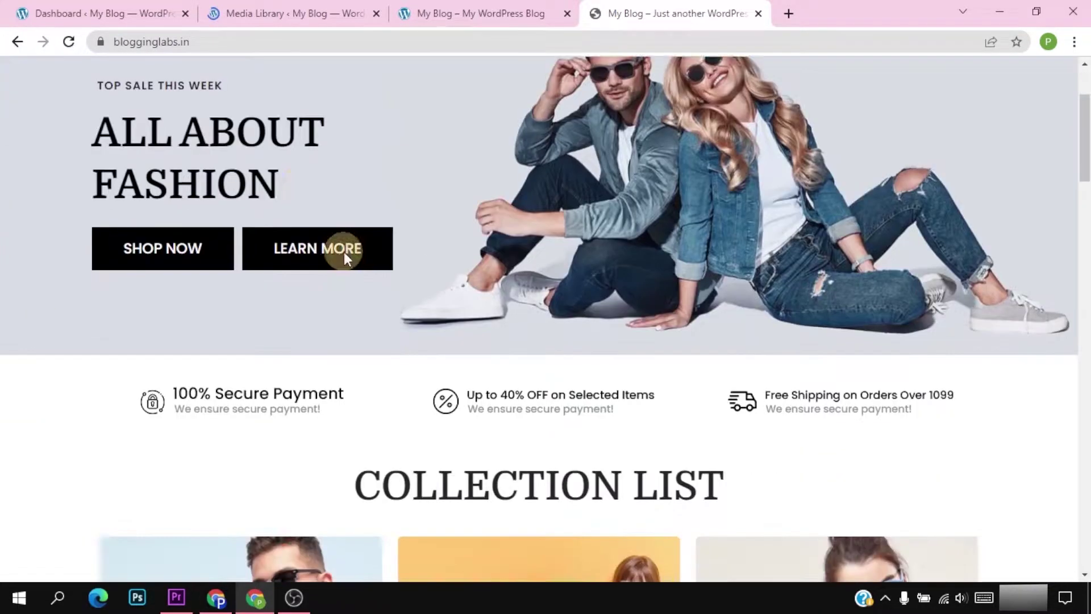
scroll(343, 251, down, 20)
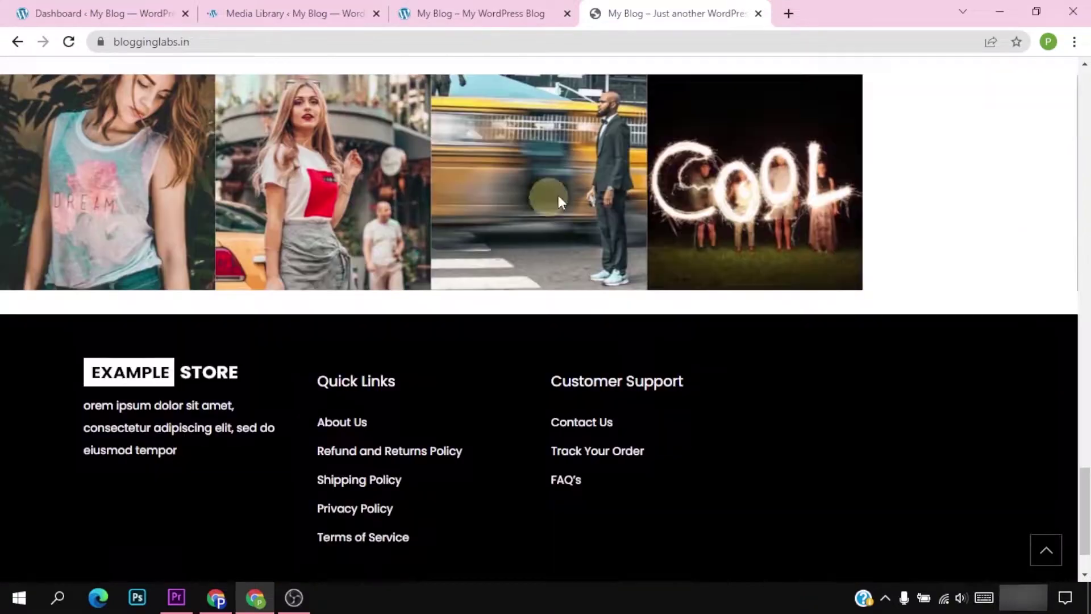
scroll(558, 196, down, 2)
scroll(397, 115, up, 10)
click(270, 12)
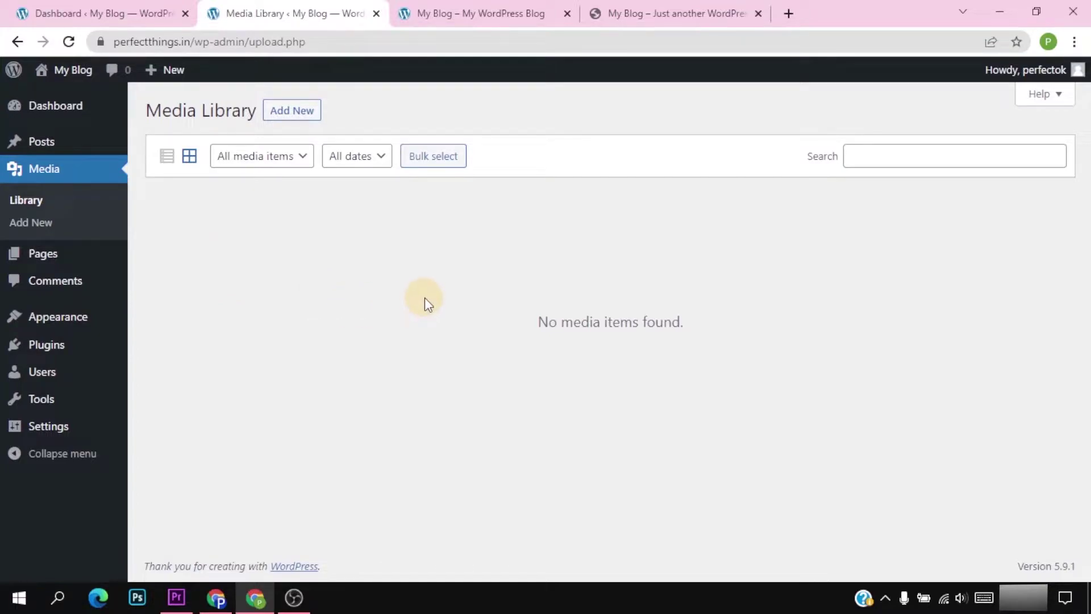
Open the list of site pages, look at the page links in the example store's navigation, and return to the list
click(41, 254)
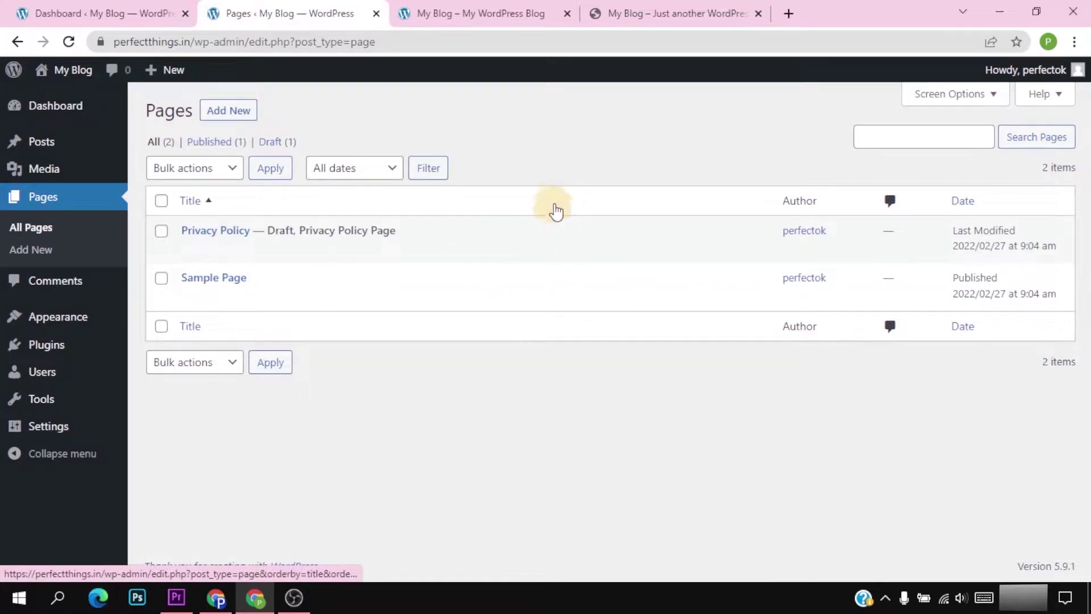
click(653, 11)
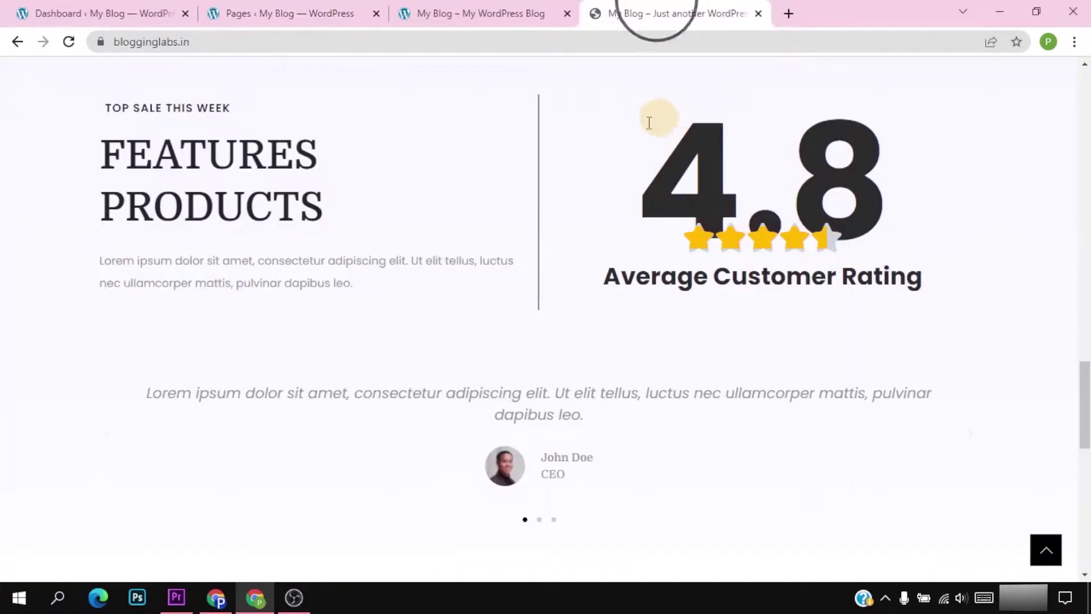
scroll(580, 188, up, 7)
scroll(578, 185, up, 10)
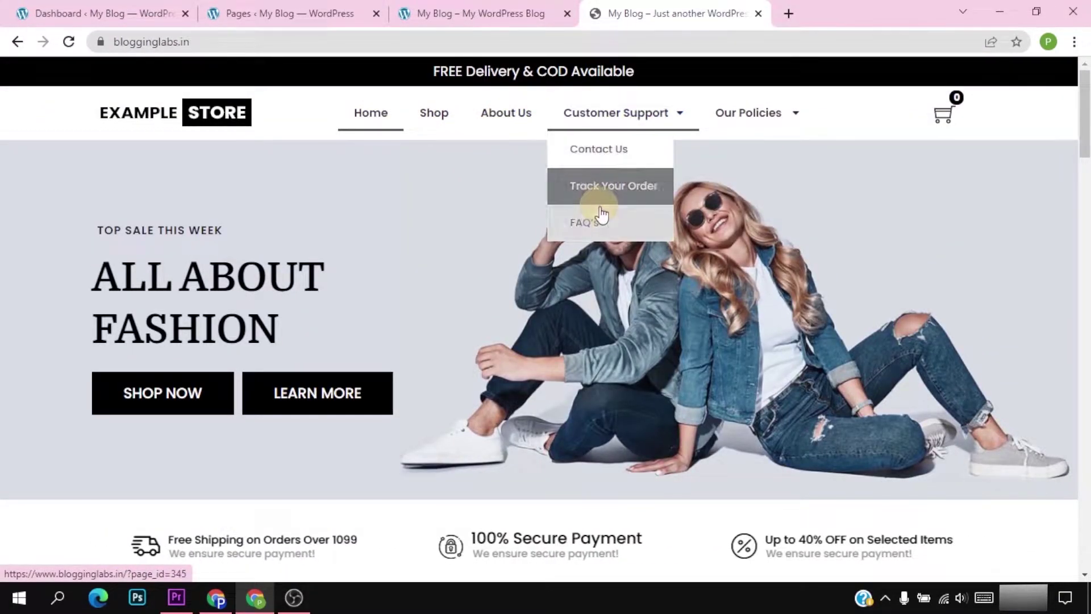
click(327, 10)
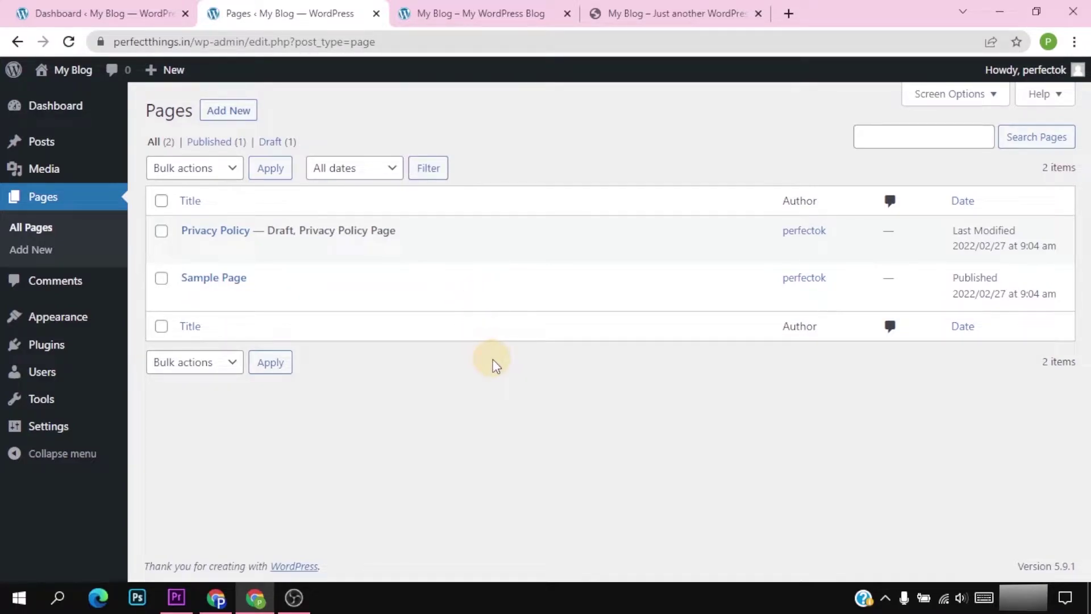
Review the blog's comments and the installed themes
click(69, 287)
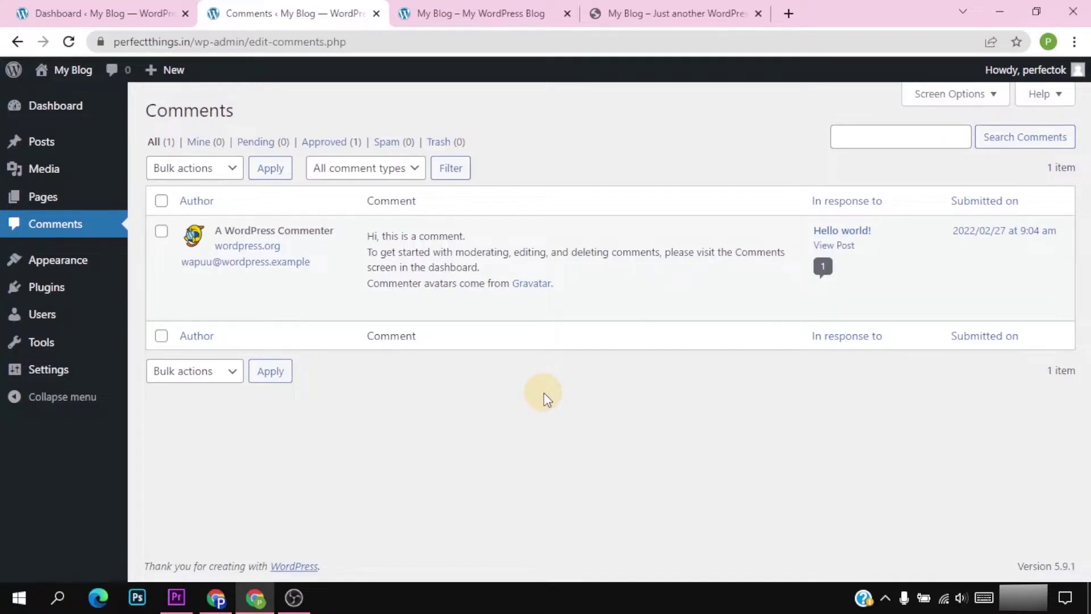
mouse_move(387, 255)
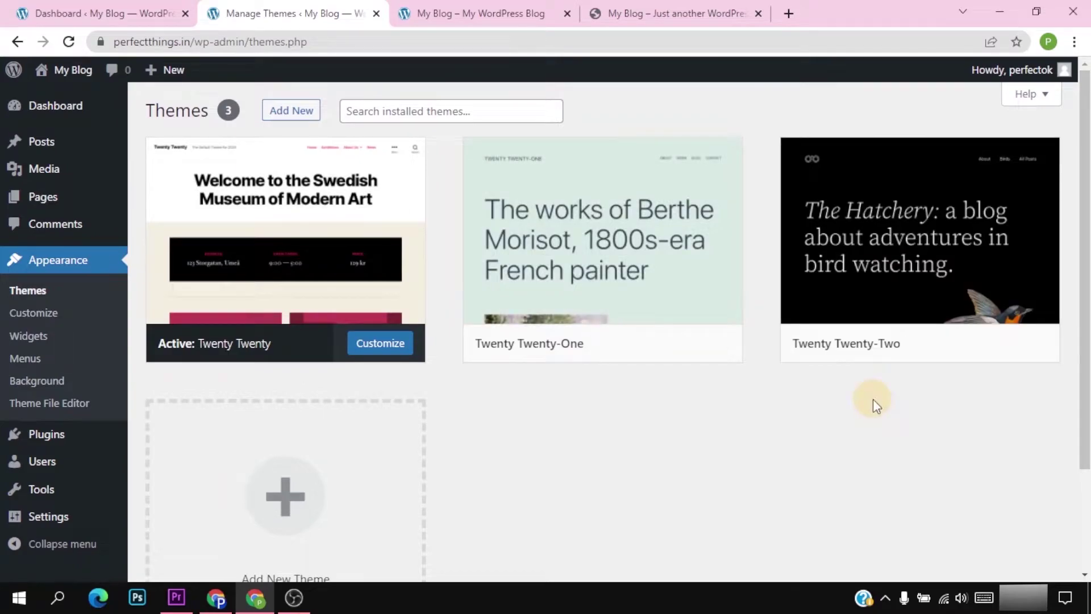
mouse_move(310, 222)
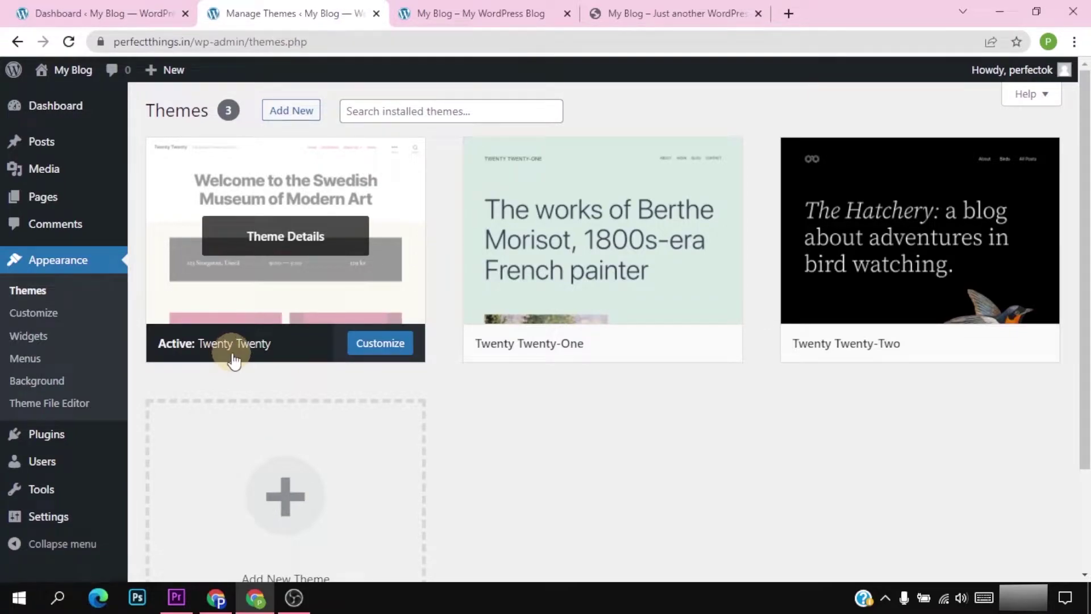
Examine how the blog's front page looks with the Twenty Twenty theme and return to the installed themes
click(487, 13)
scroll(432, 204, down, 1)
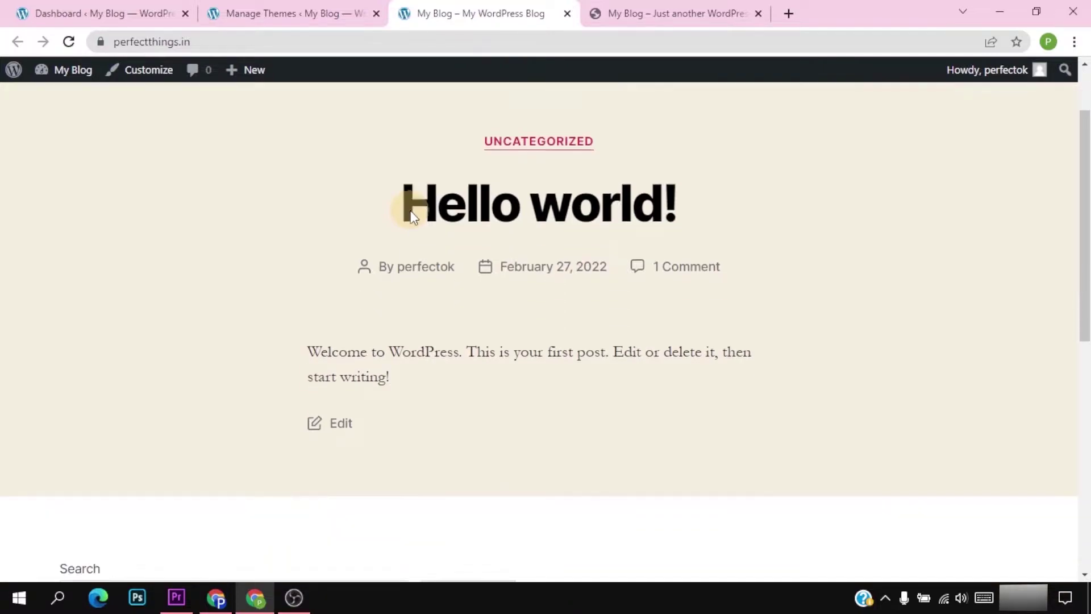
scroll(416, 217, down, 8)
scroll(448, 233, up, 7)
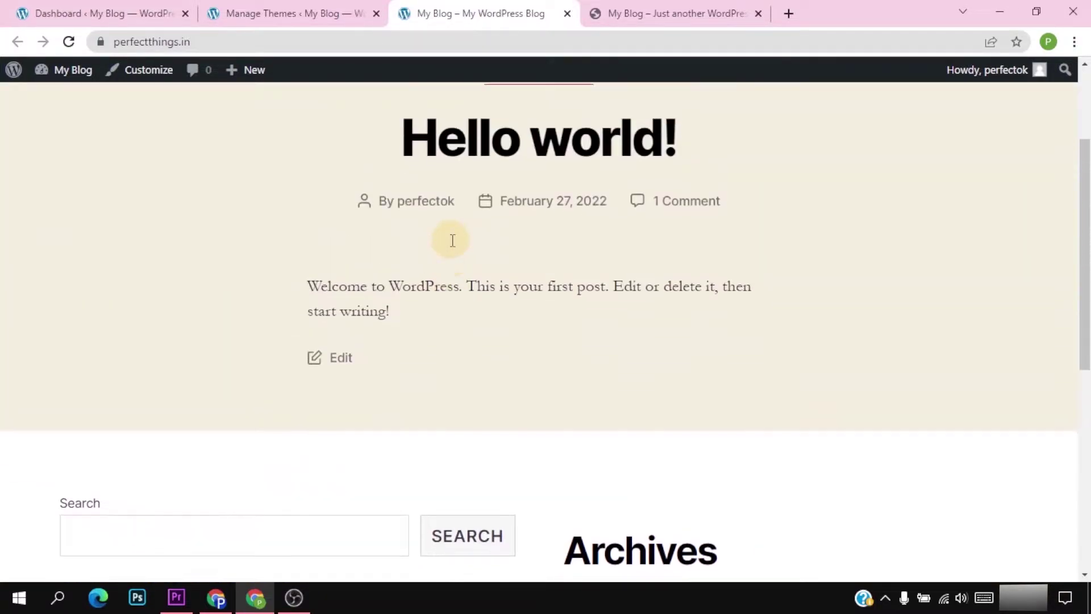
scroll(452, 239, up, 3)
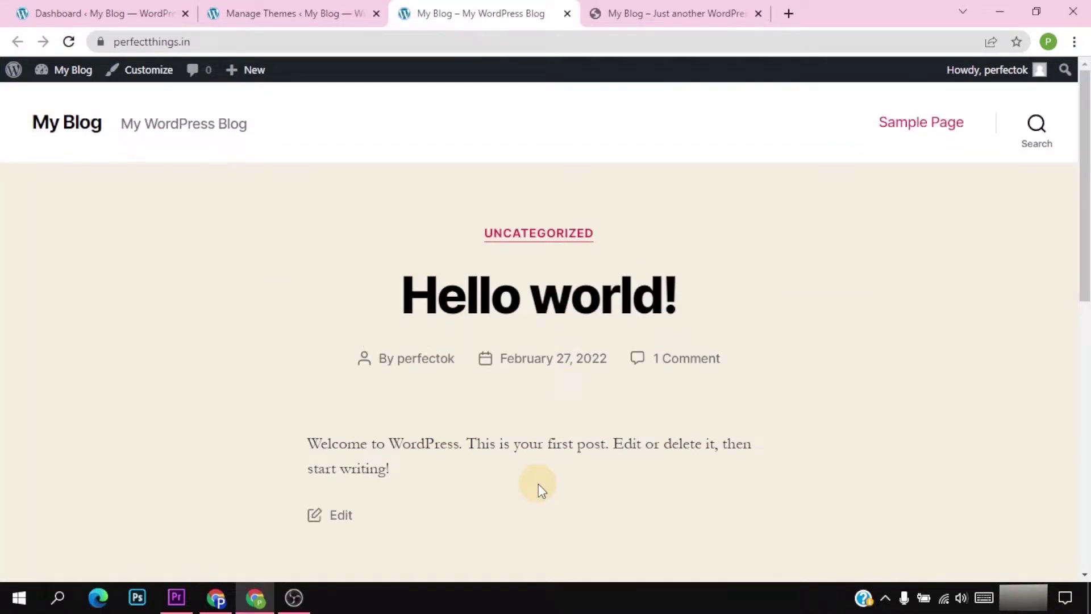
click(292, 10)
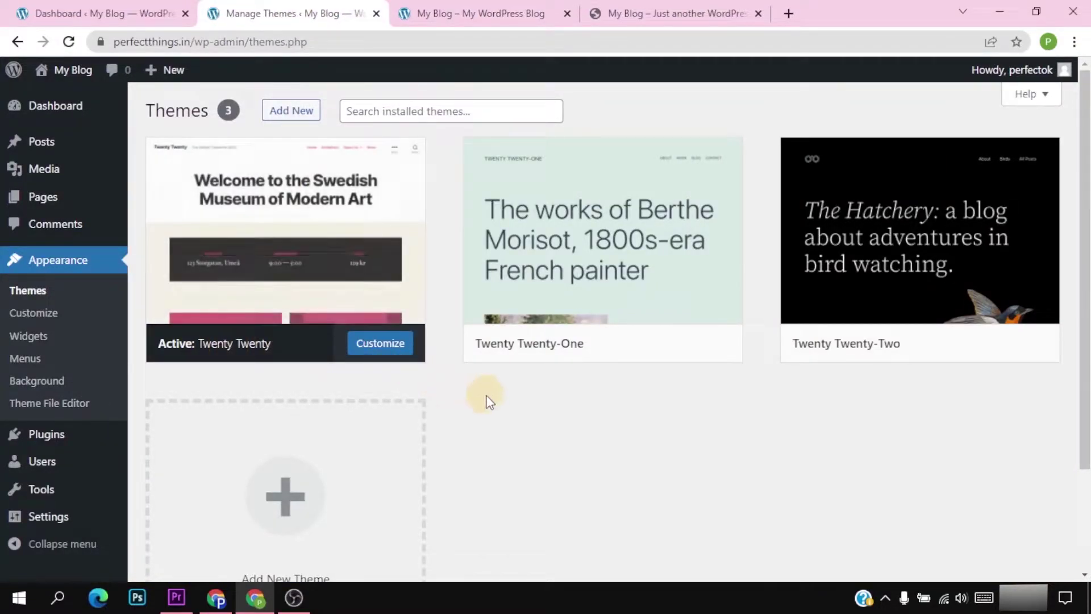
Activate the Twenty Twenty-Two theme
mouse_move(741, 341)
mouse_move(799, 335)
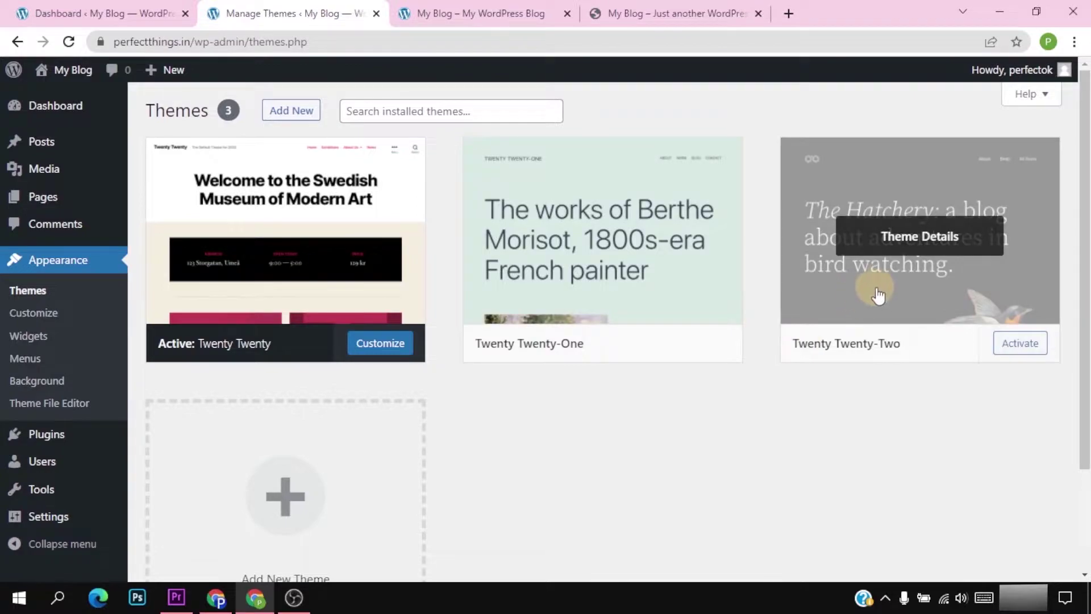
click(1020, 343)
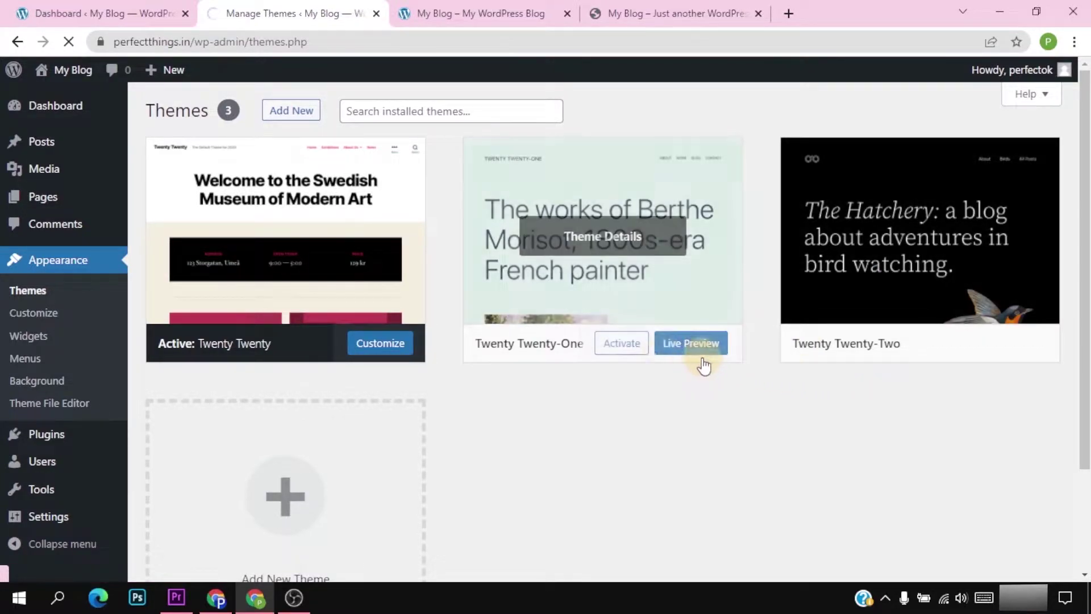
Reload the blog's front page, examine its design under the new theme, and return to the installed themes
click(452, 12)
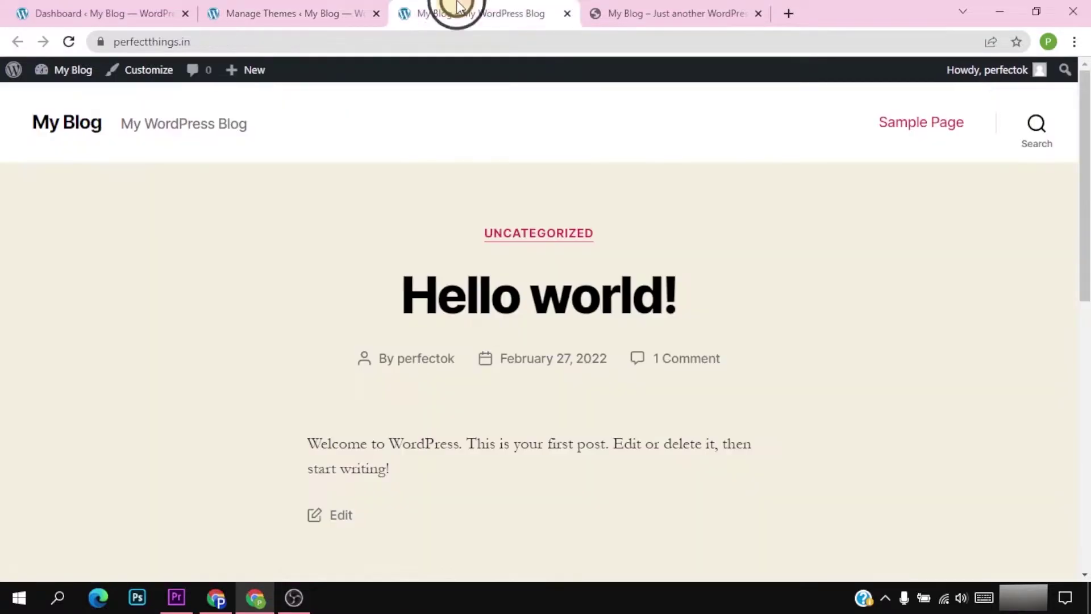
click(68, 43)
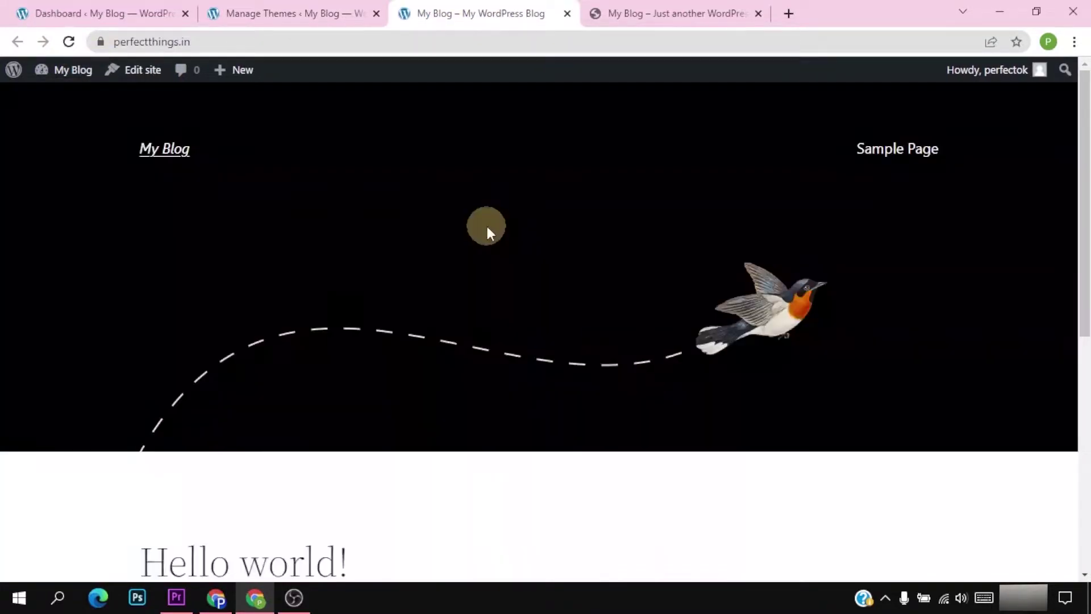
scroll(443, 275, down, 8)
scroll(485, 279, up, 3)
scroll(485, 279, up, 4)
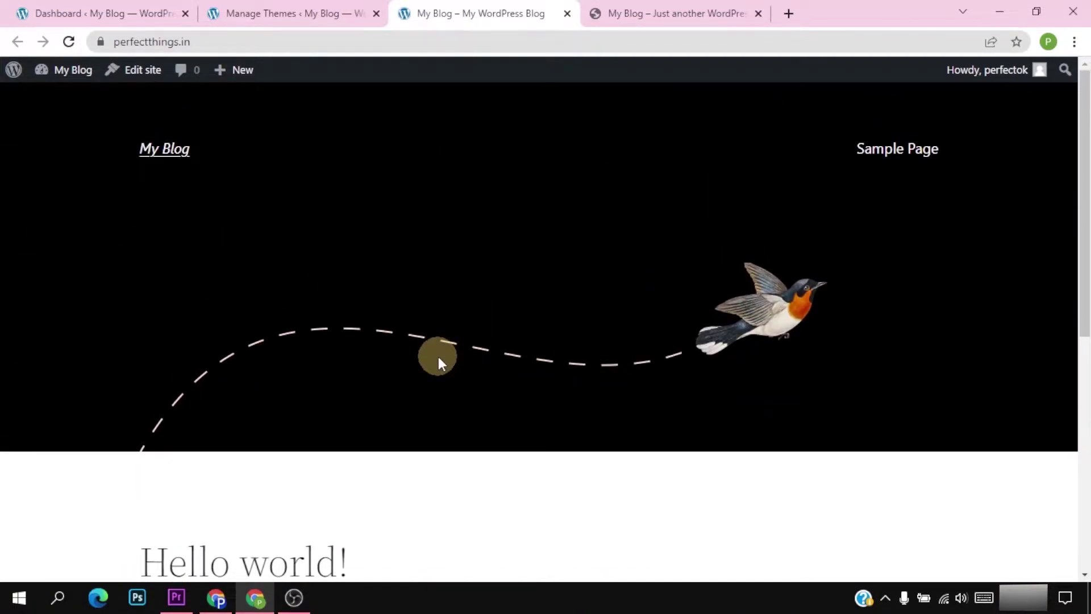
click(291, 11)
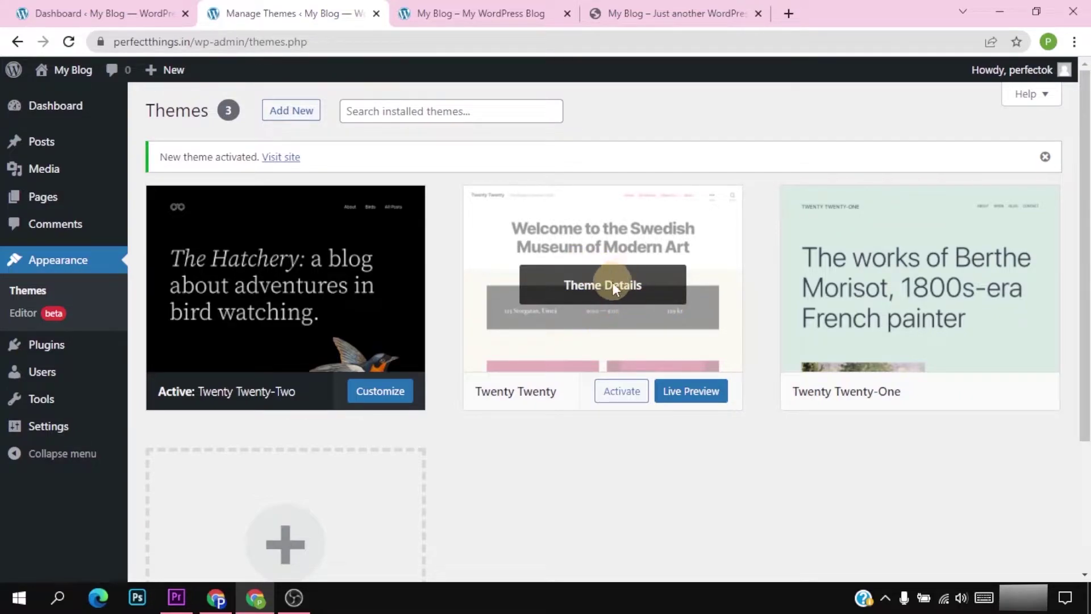
Delete the unused Twenty Twenty theme
click(595, 285)
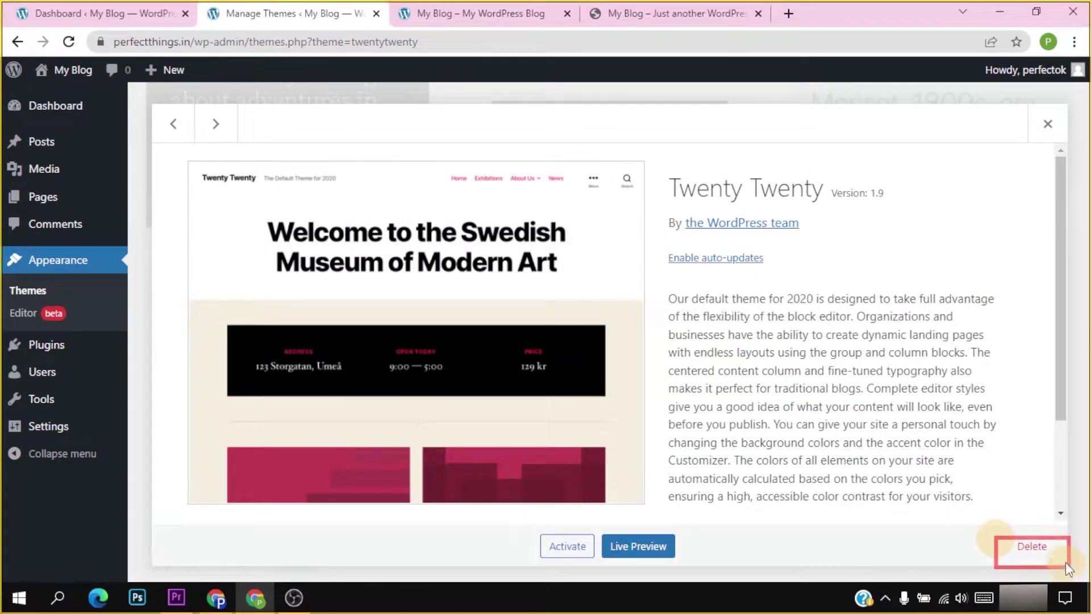
click(1030, 549)
click(614, 167)
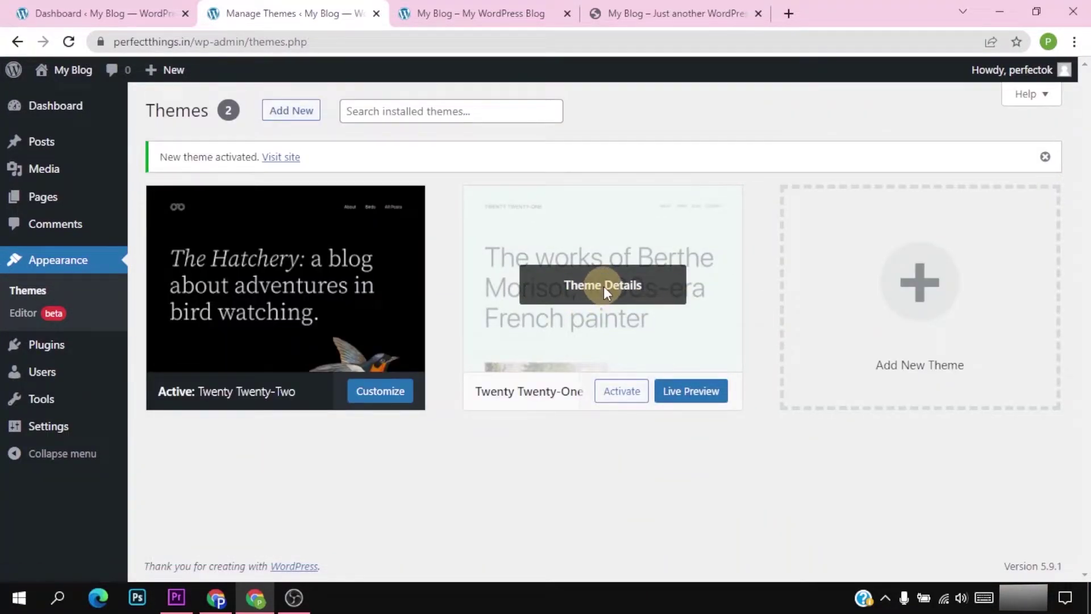
Delete the unused Twenty Twenty-One theme
click(604, 286)
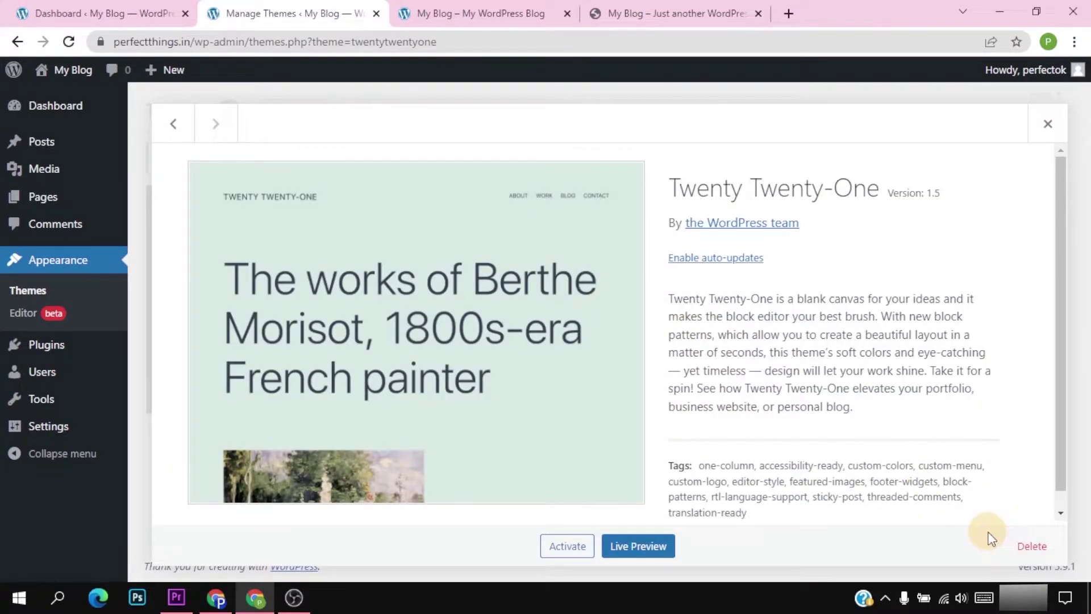
click(1028, 544)
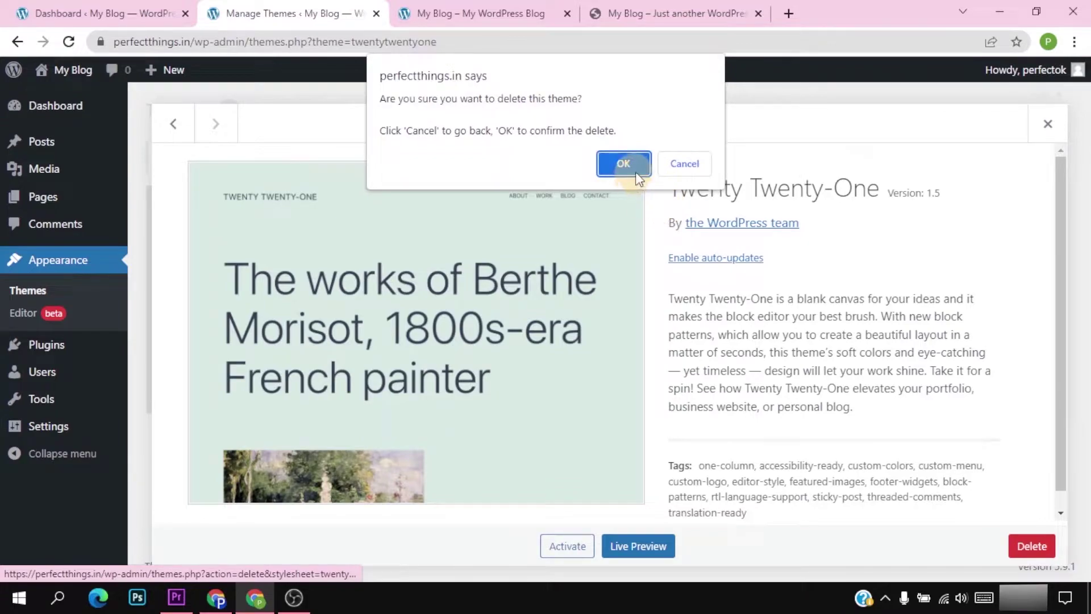
click(635, 173)
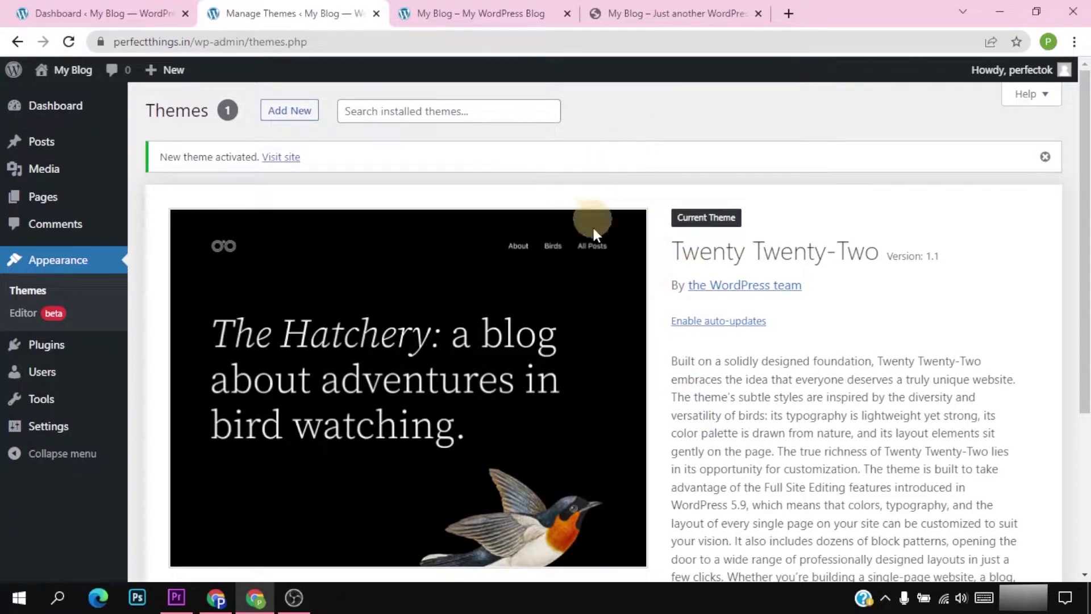
Examine the example store's home page design and return to the themes screen
click(628, 8)
scroll(451, 302, down, 15)
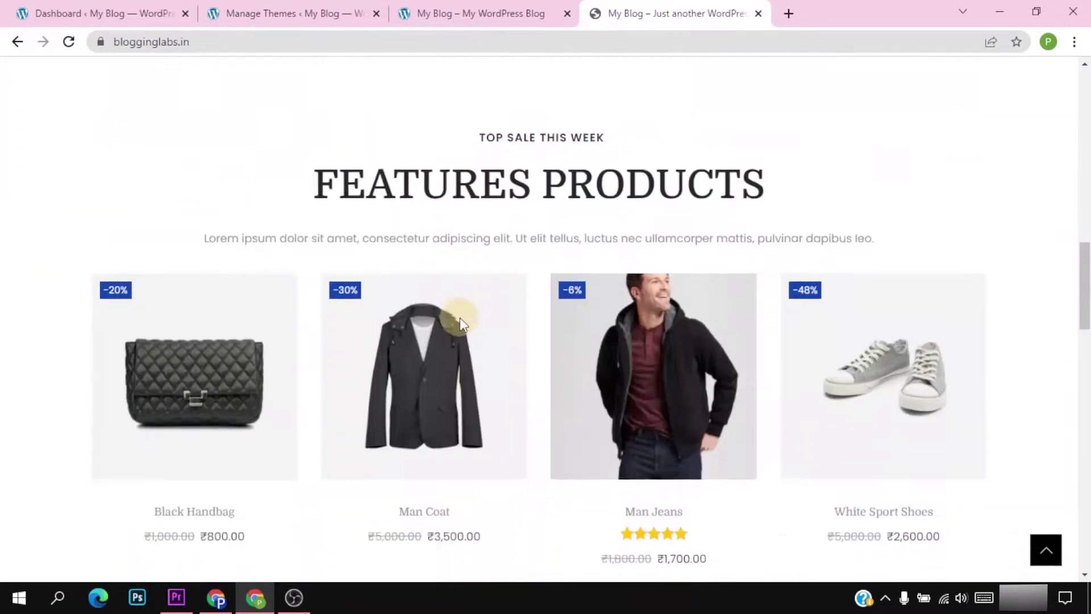
scroll(459, 318, up, 4)
scroll(472, 227, down, 10)
click(285, 13)
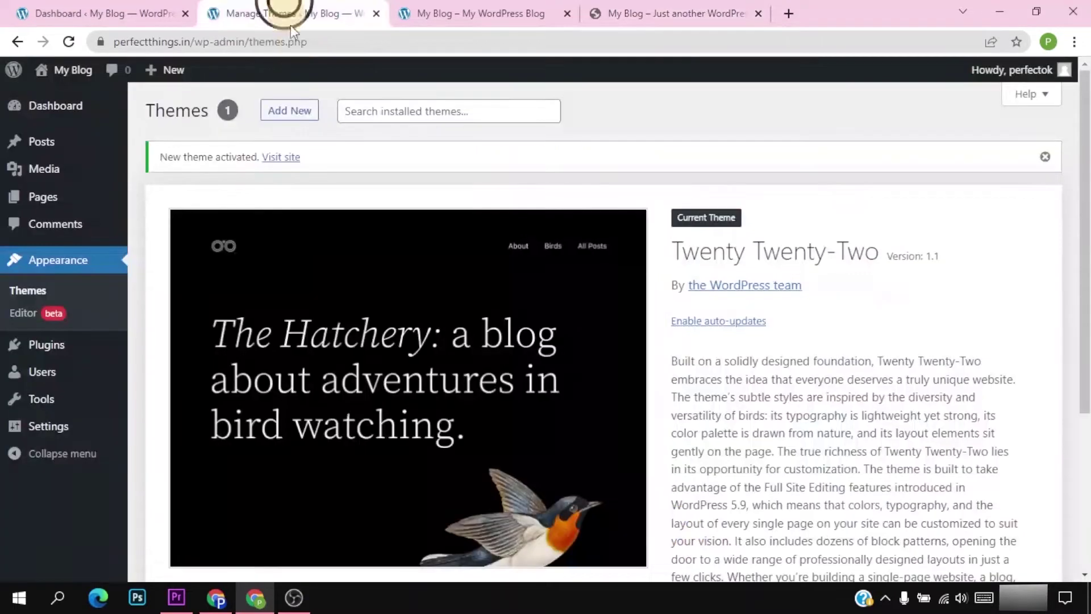
Open the list of installed plugins and try to delete the Akismet Anti-Spam plugin on its own
click(52, 347)
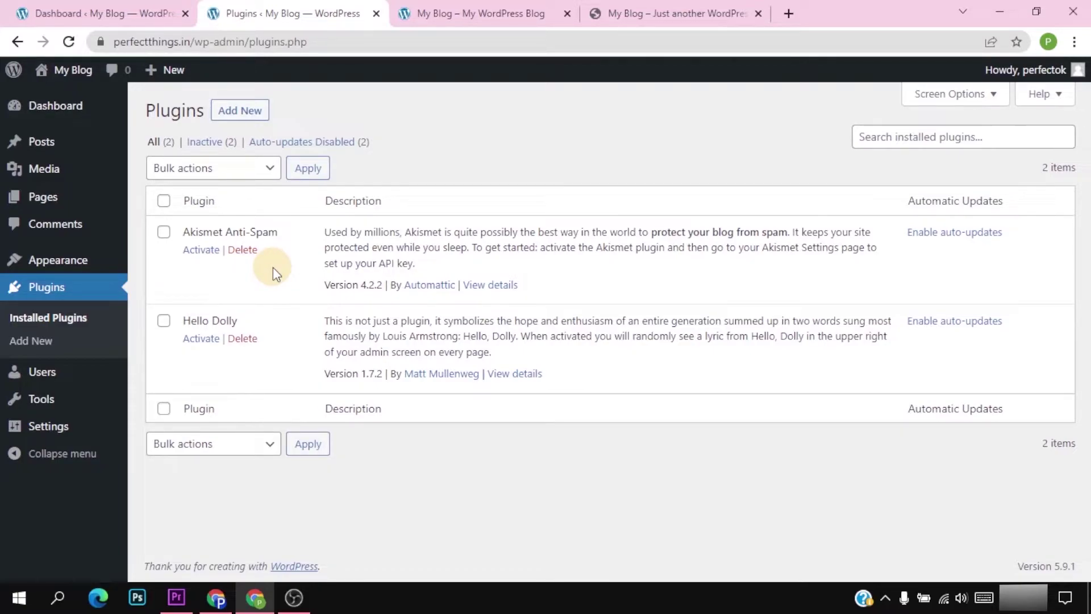
click(246, 257)
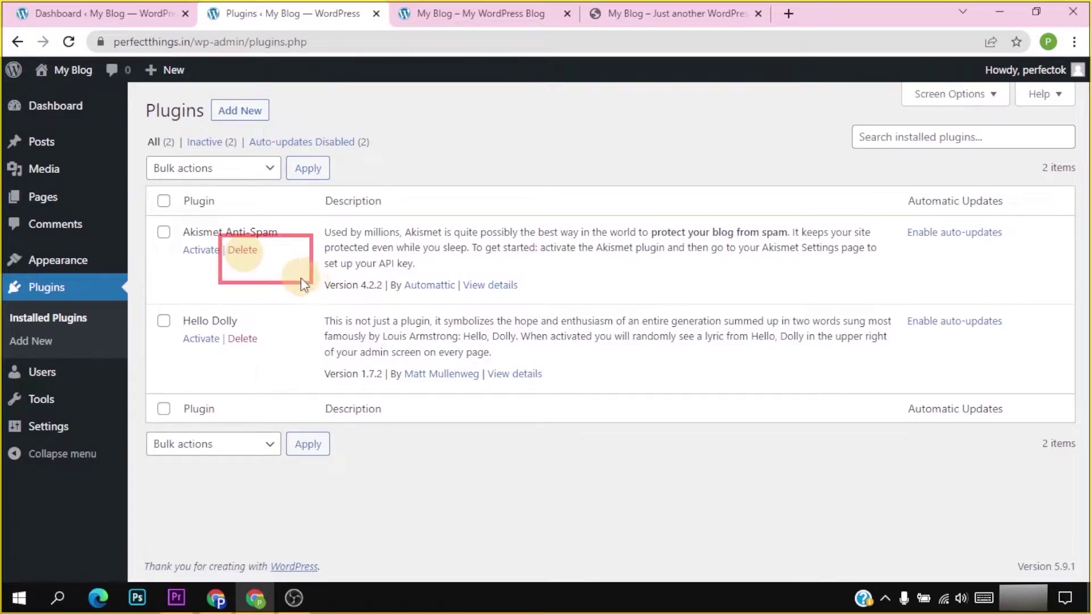
click(243, 250)
click(685, 131)
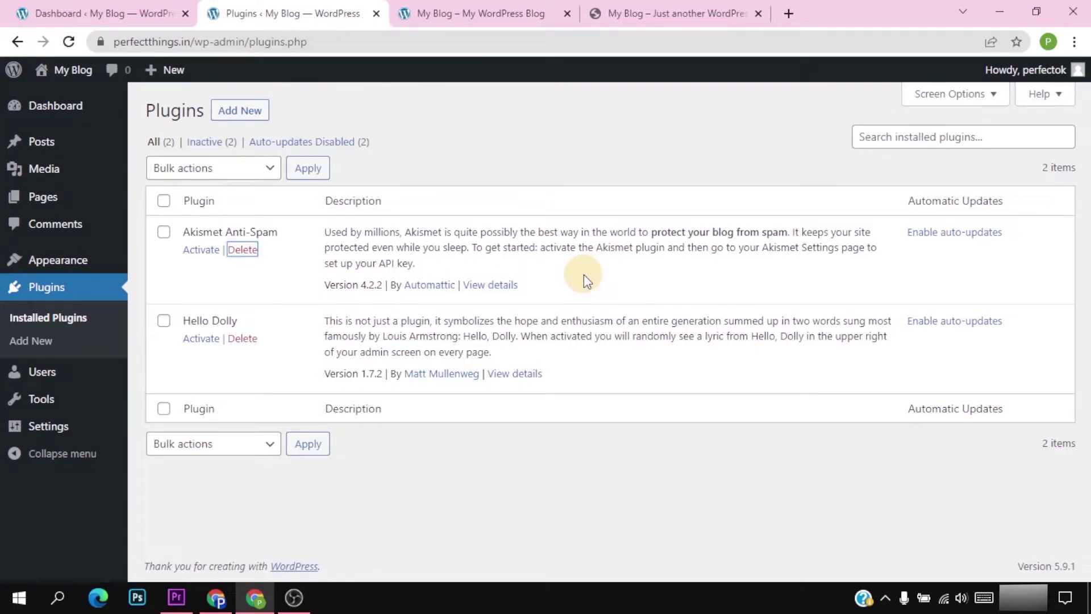
Delete the Akismet Anti-Spam and Hello Dolly plugins together with a bulk action and confirm the deletion
click(171, 206)
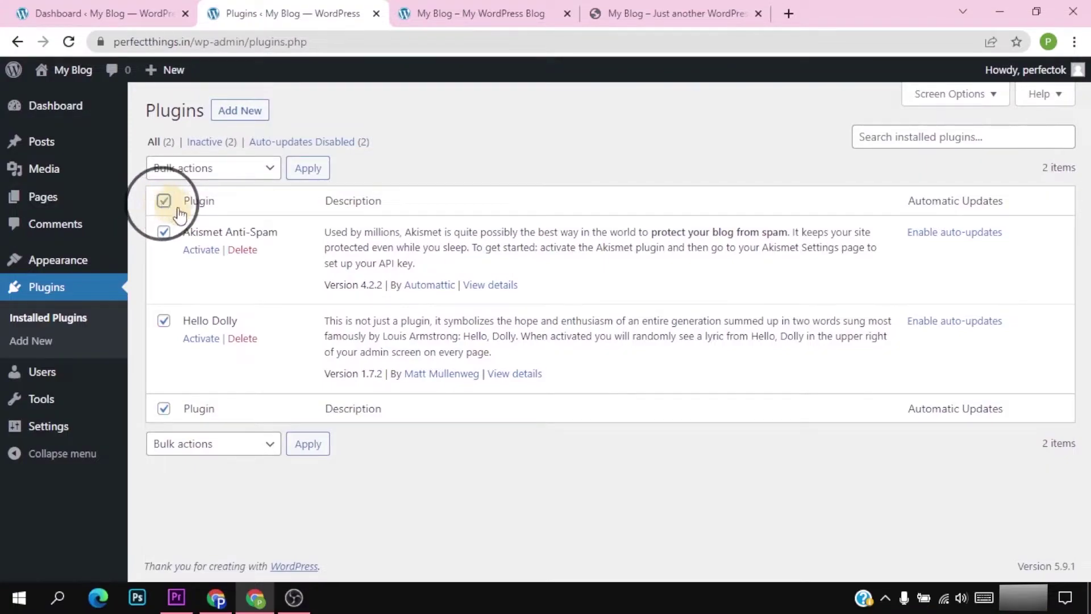
click(224, 448)
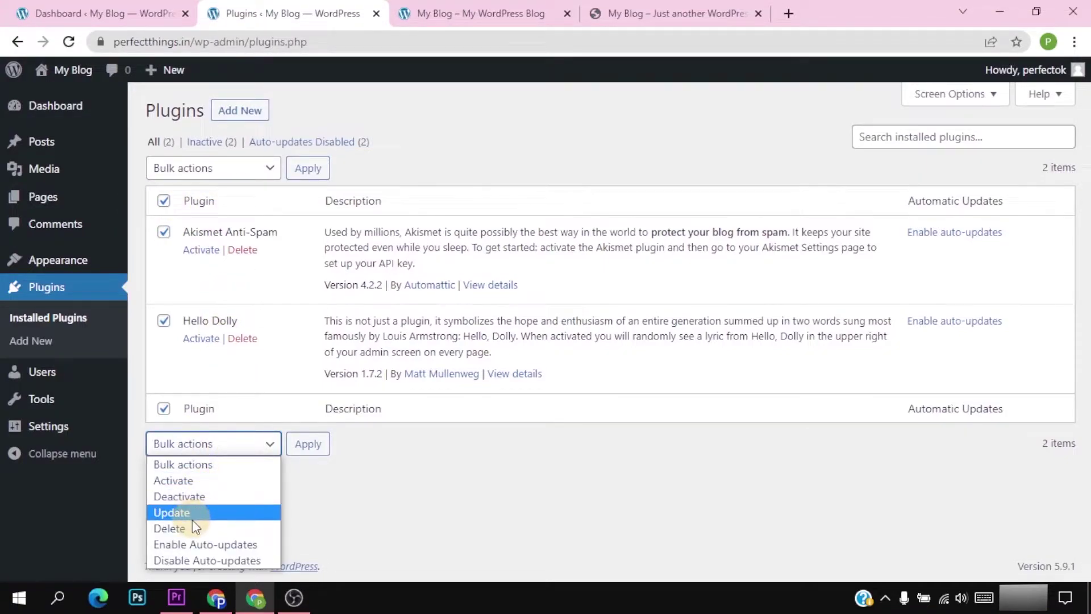
click(195, 524)
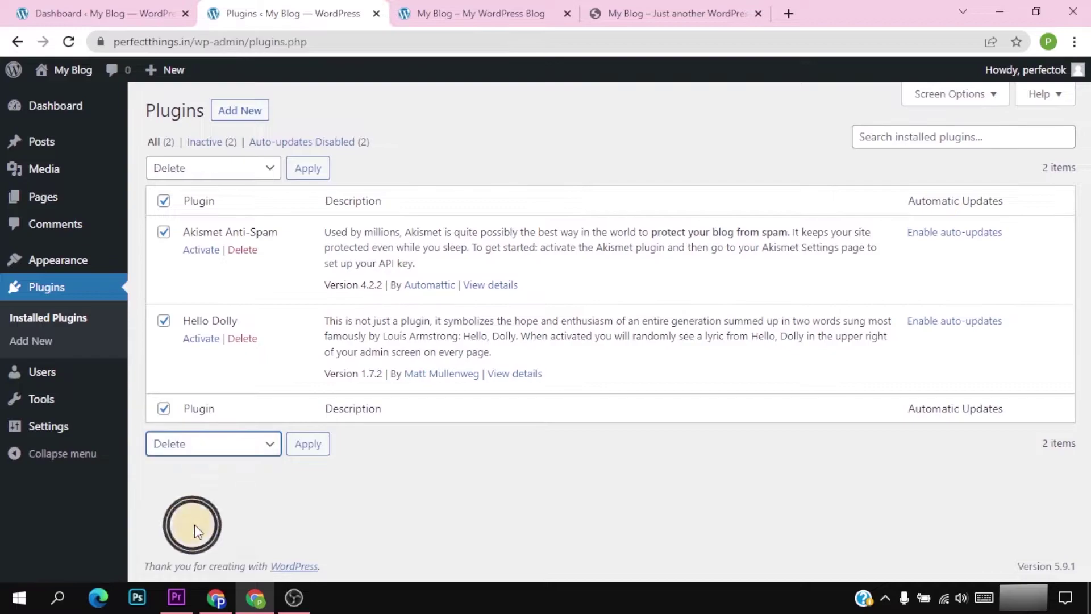
click(308, 446)
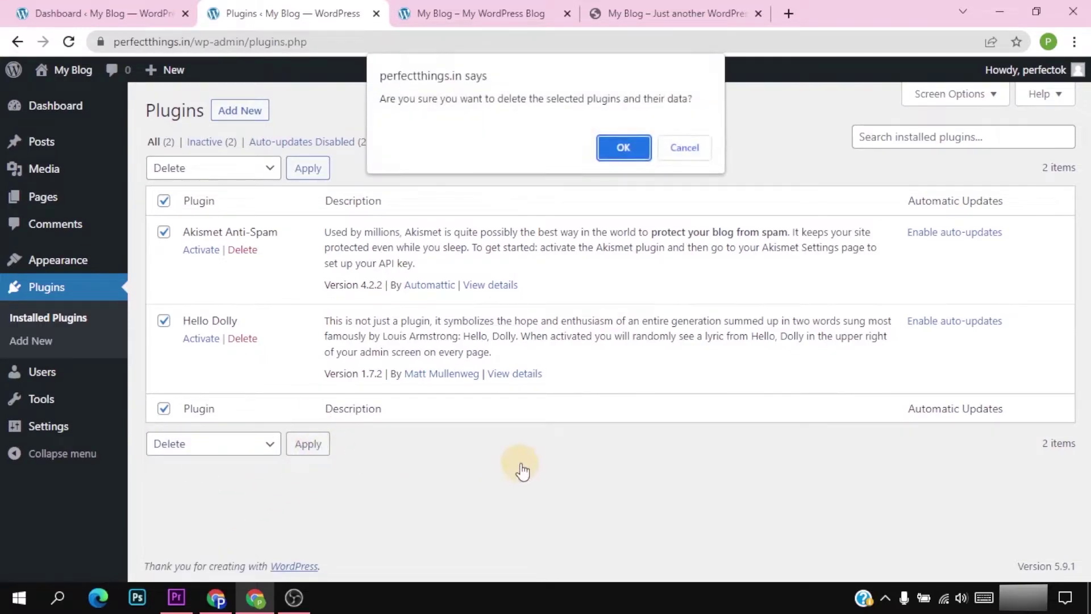
click(626, 152)
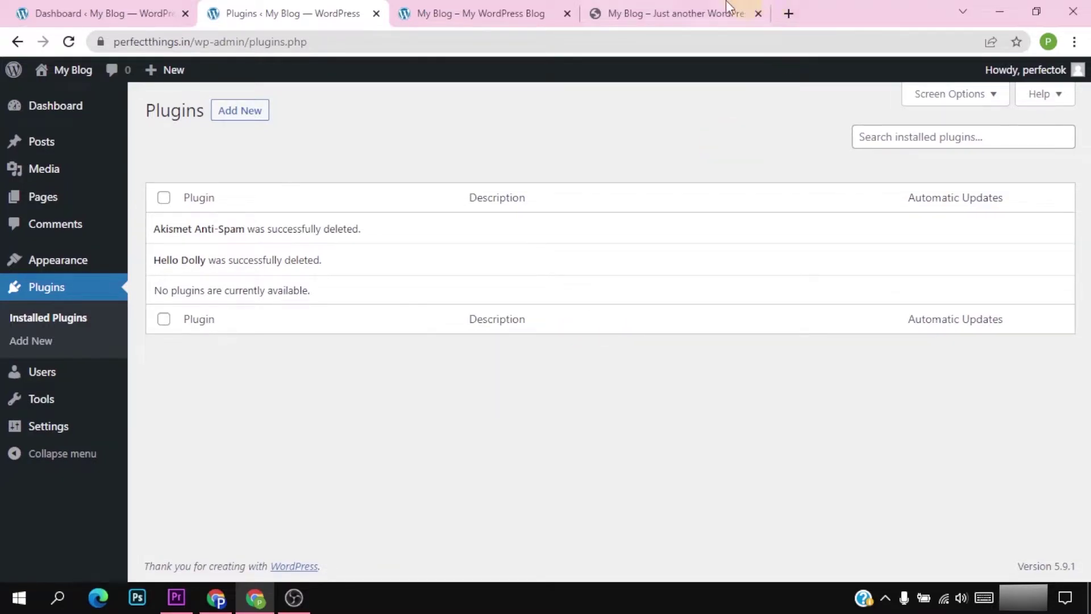
Look through the live blog's home page from header to footer, then return to the plugins screen
click(438, 12)
scroll(461, 224, down, 6)
scroll(471, 264, down, 2)
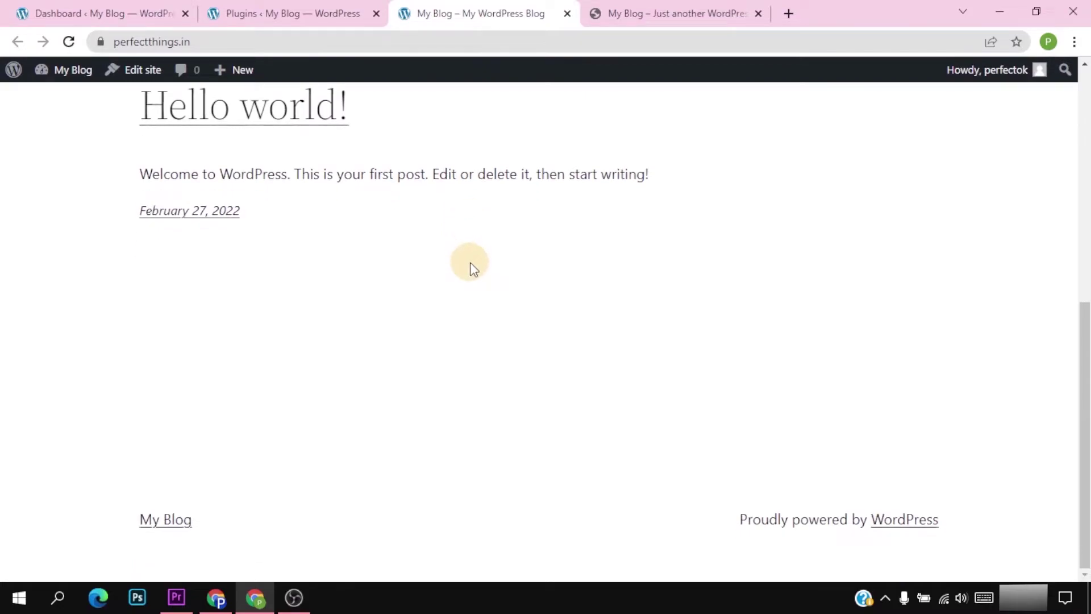
scroll(523, 297, up, 8)
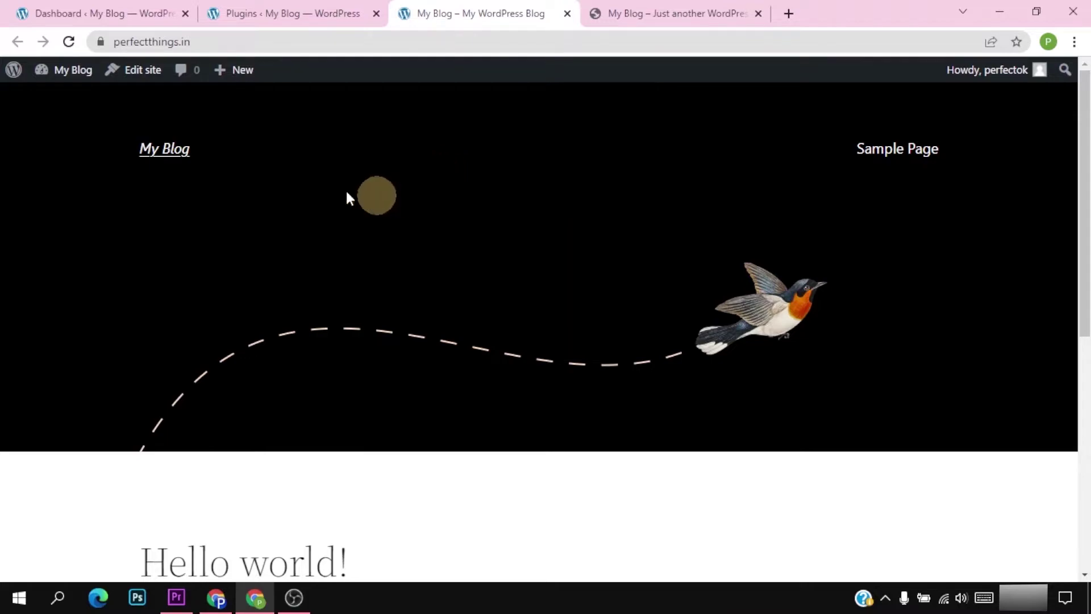
click(320, 22)
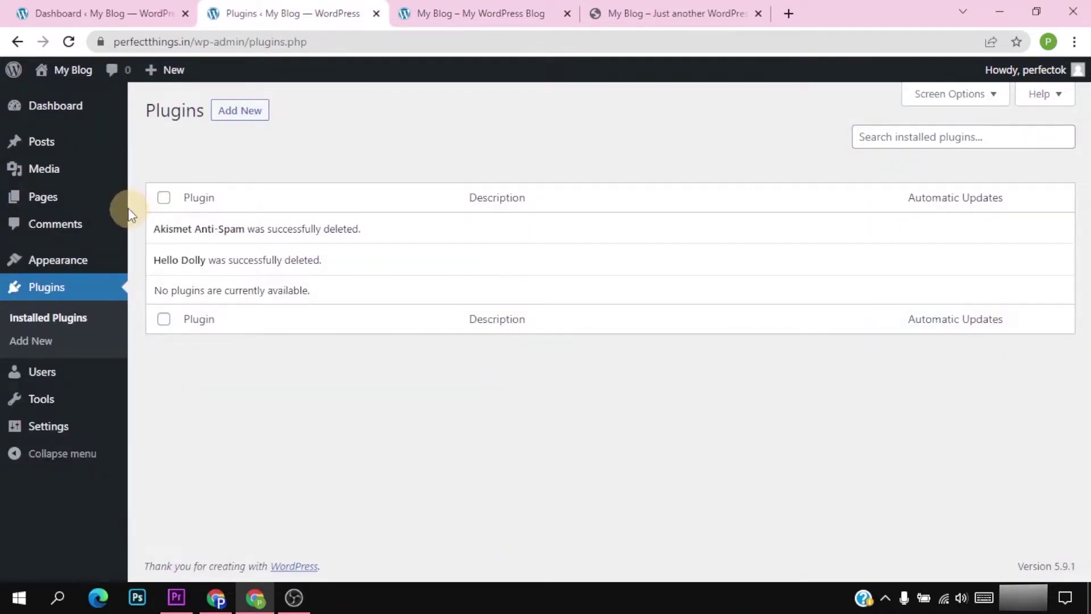
Change the site's tagline to "perfect" in the general settings and save the changes
mouse_move(29, 428)
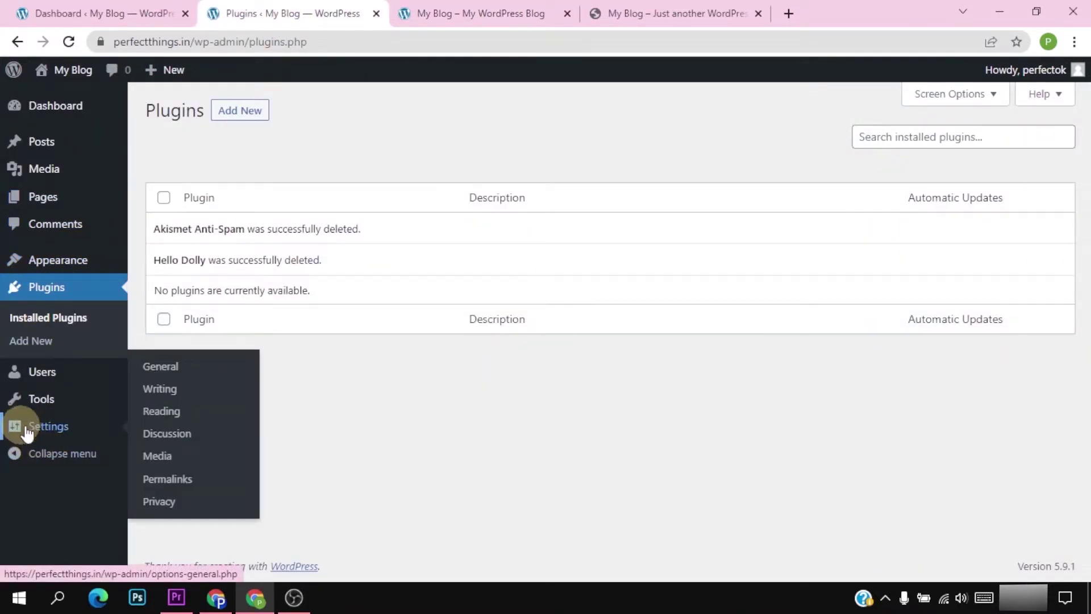
click(31, 432)
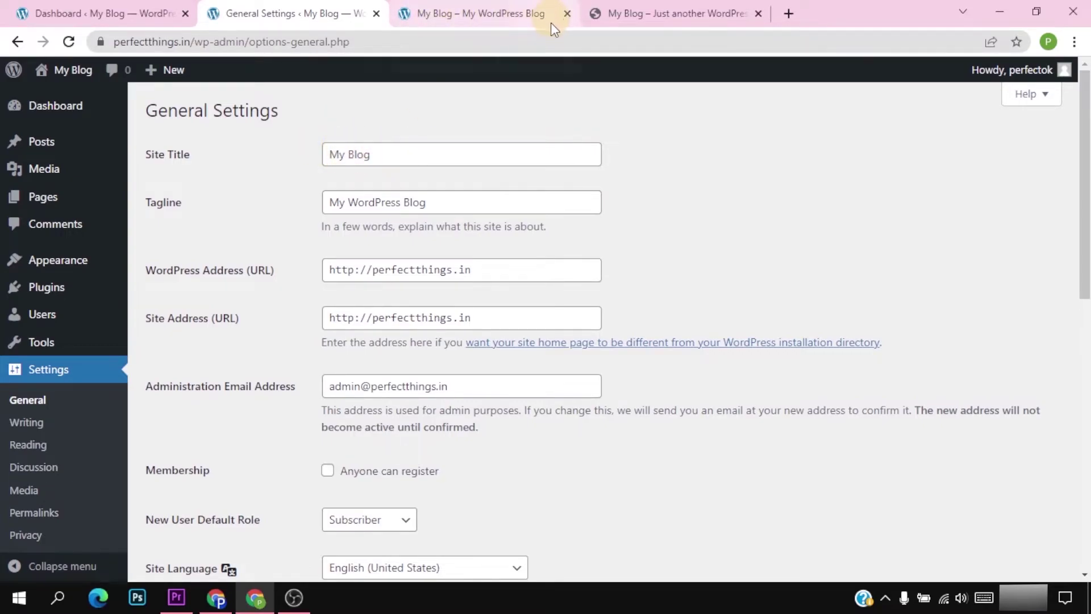
triple_click(460, 201)
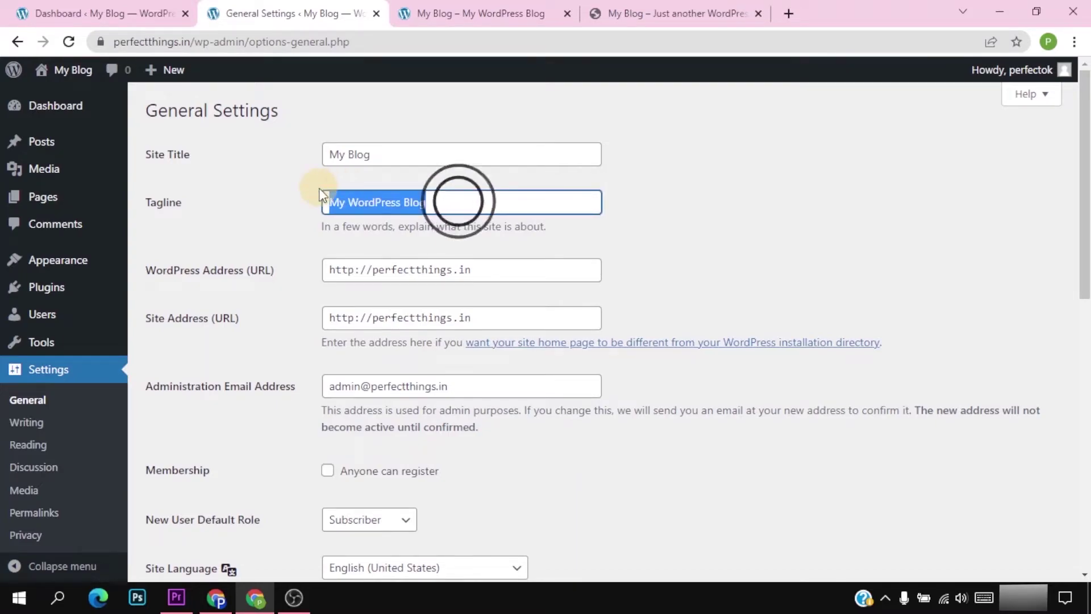
key(BackSpace)
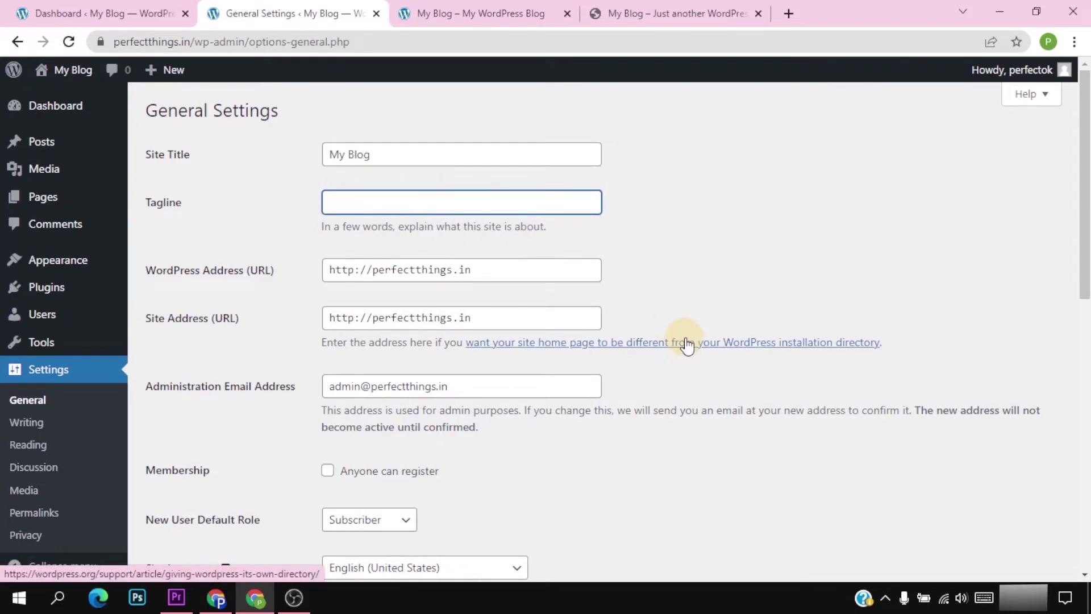
text(perfect)
key(Return)
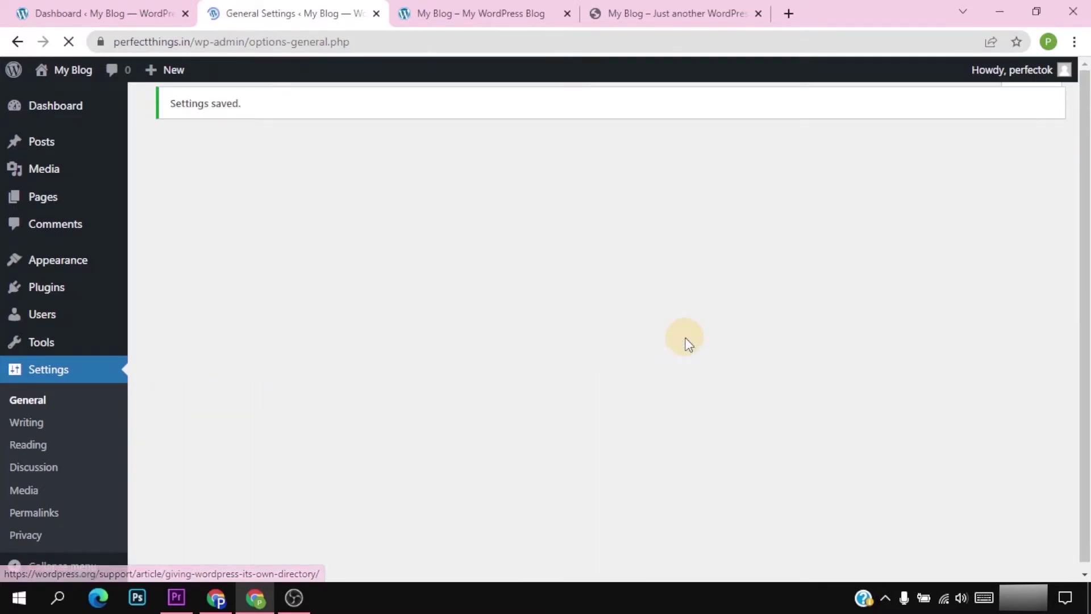
scroll(465, 322, down, 4)
scroll(464, 318, down, 7)
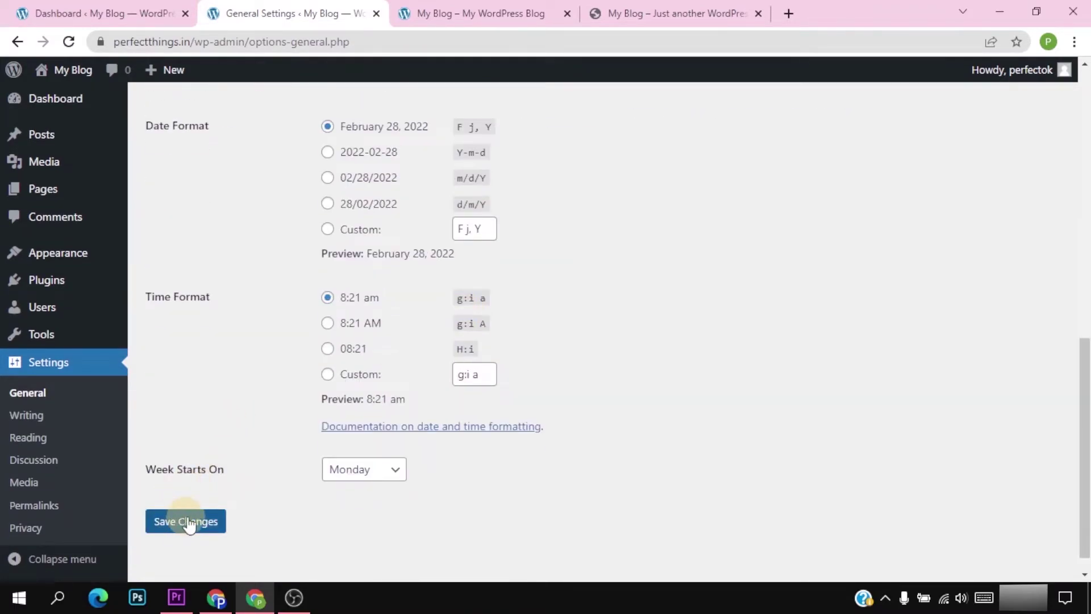
click(185, 520)
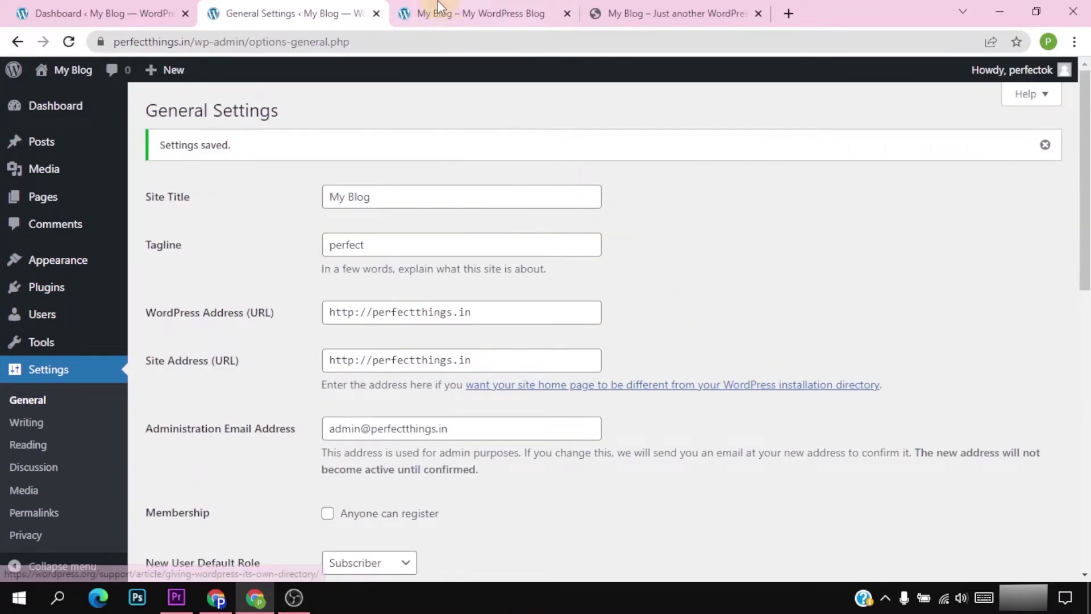
Reload the live blog page to check the tagline in its title, then return to the general settings
click(441, 13)
click(69, 42)
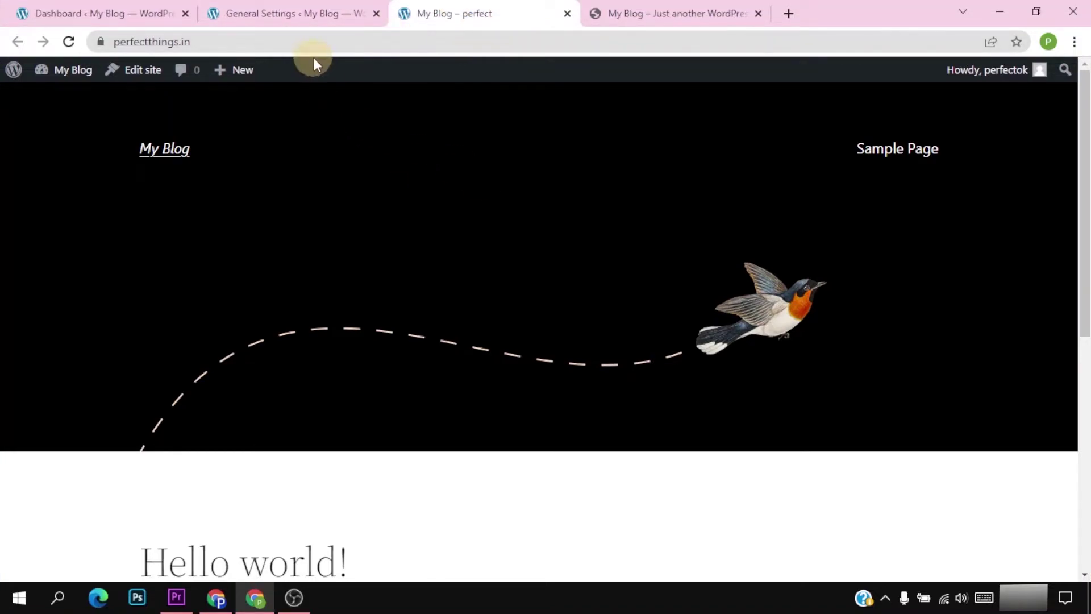
click(310, 9)
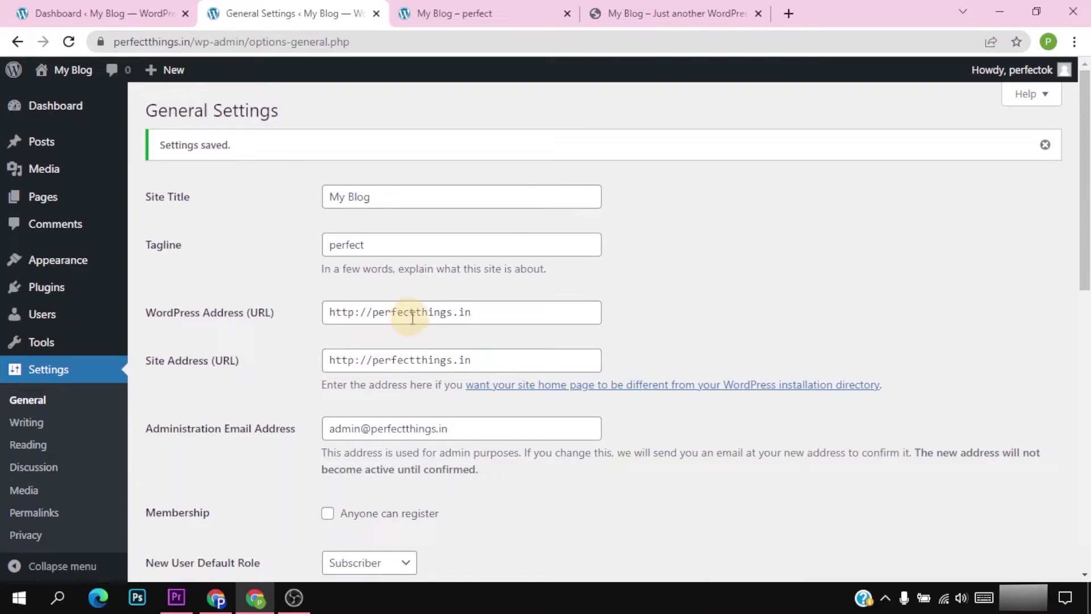
Set the site's timezone to Kolkata in the general settings and save the changes
scroll(430, 330, down, 3)
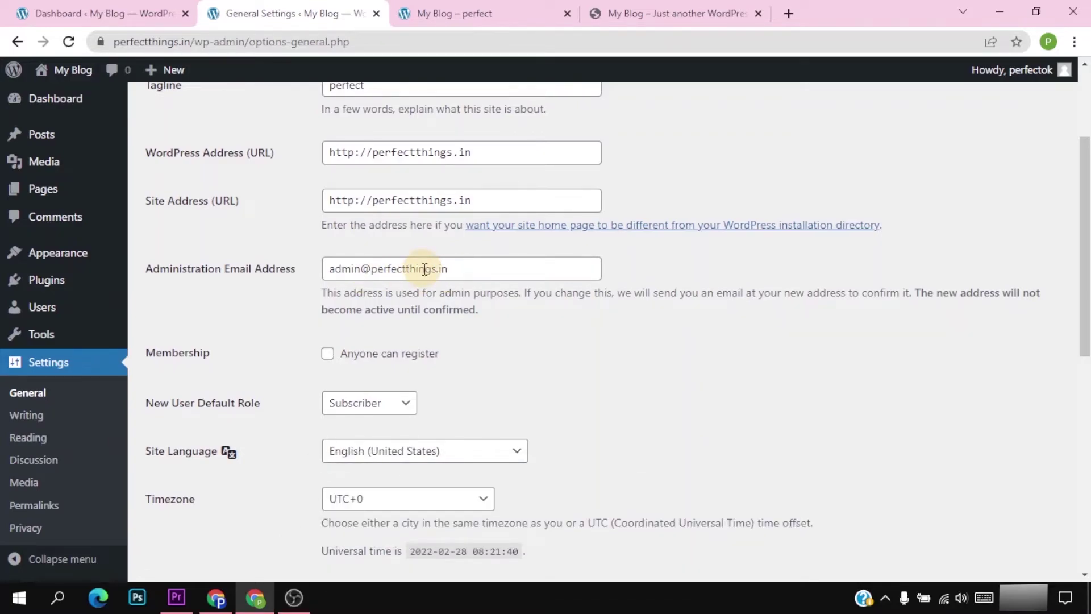
scroll(465, 391, down, 4)
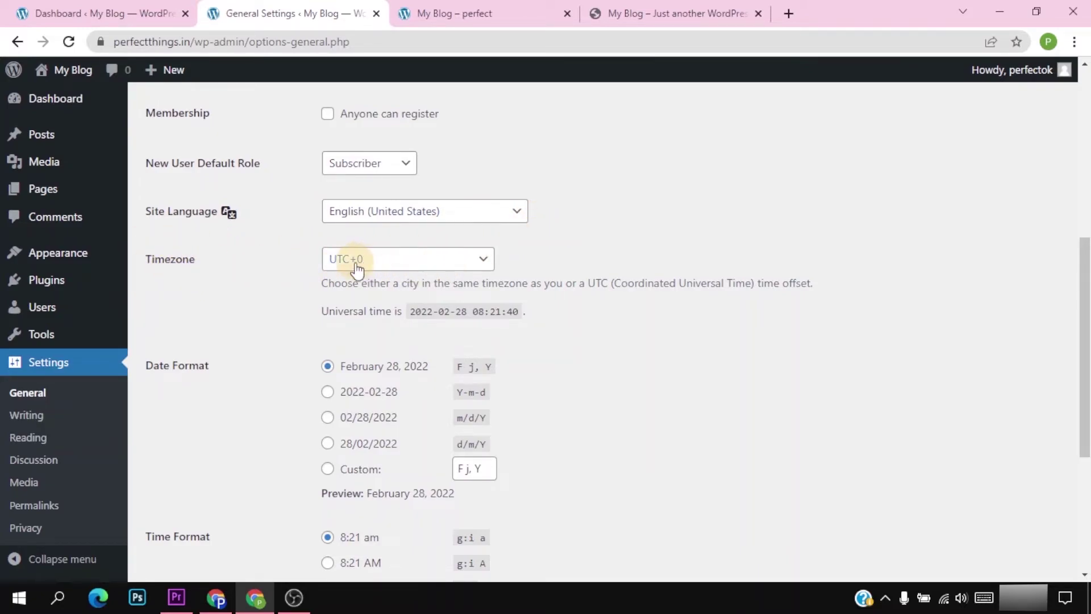
click(394, 261)
scroll(401, 378, down, 10)
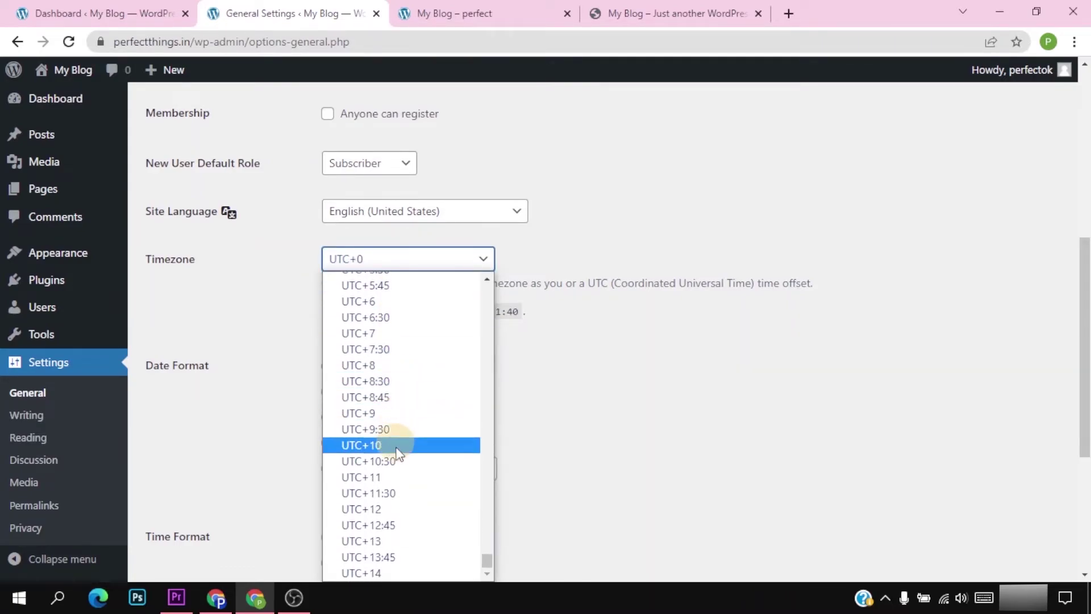
scroll(396, 512, up, 15)
scroll(394, 502, up, 20)
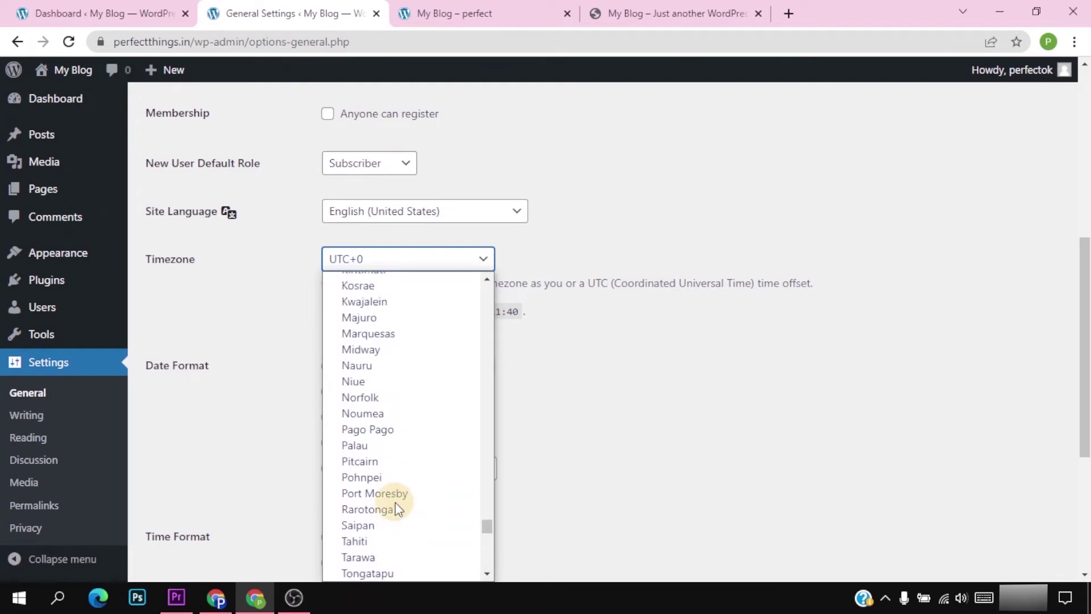
scroll(390, 492, up, 20)
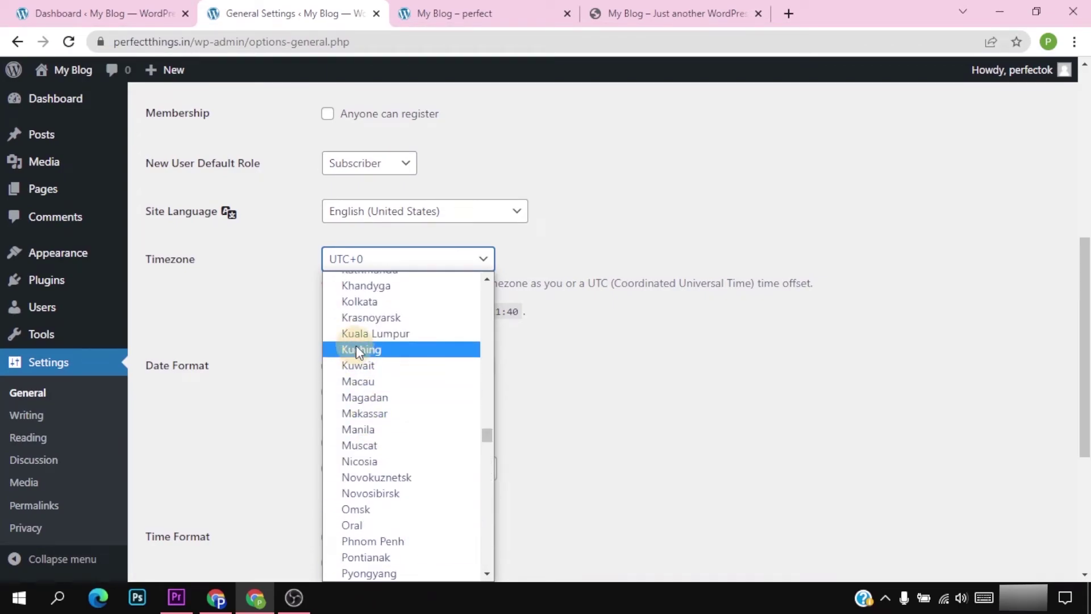
click(384, 305)
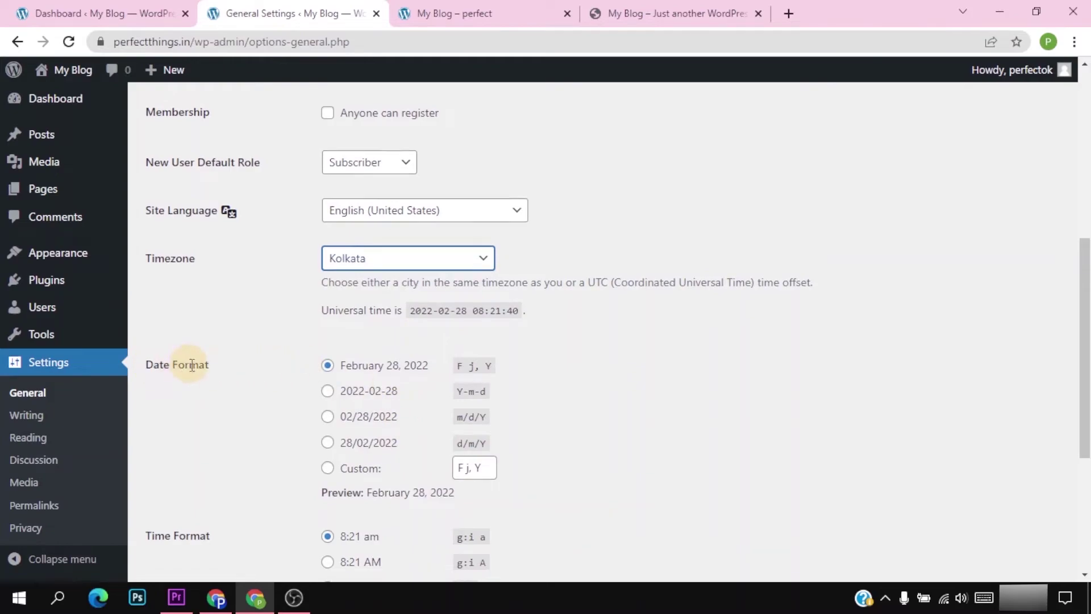
scroll(245, 368, down, 5)
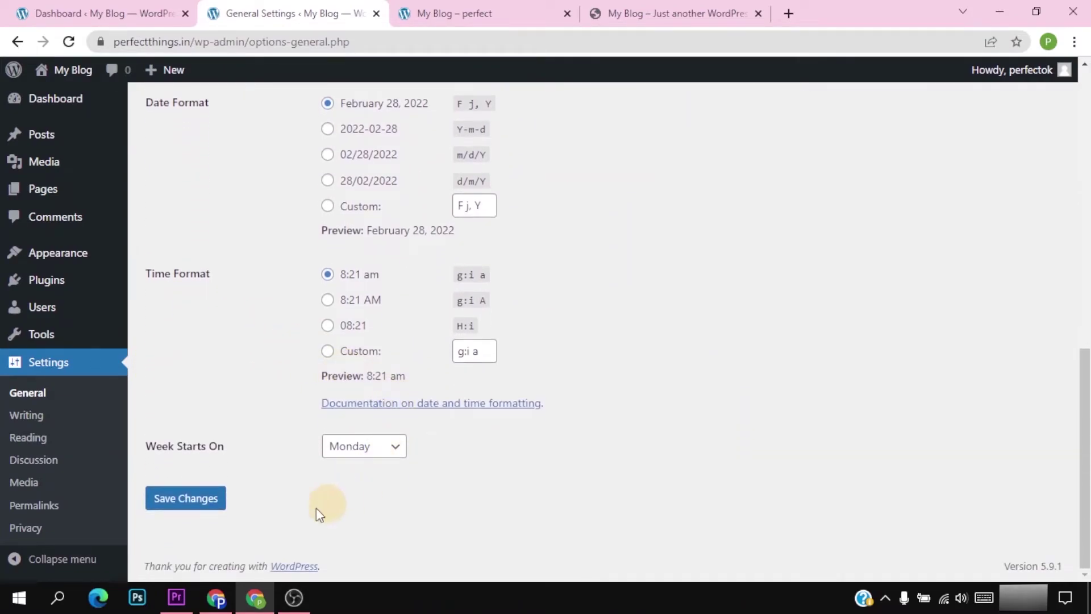
click(190, 502)
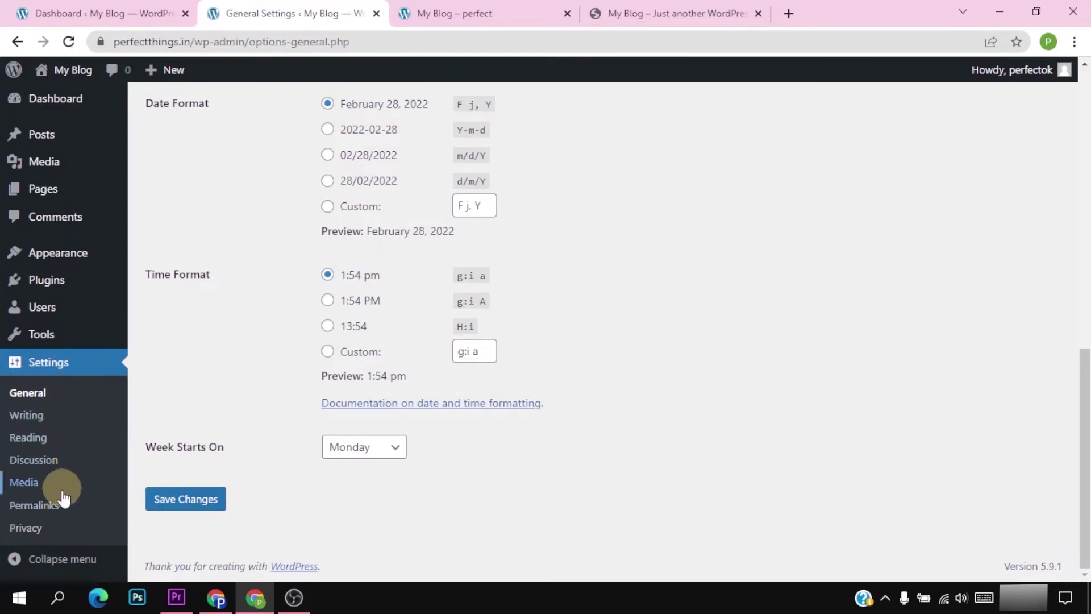
Set the permalink structure to Post name, compare its example URL with the other formats, and save the changes
click(31, 512)
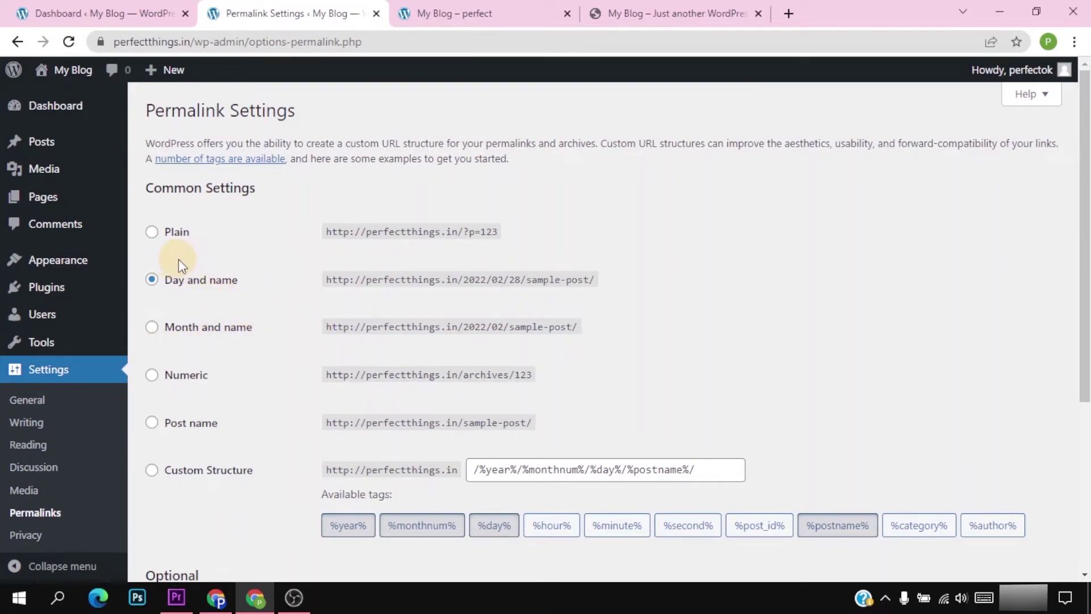
click(153, 422)
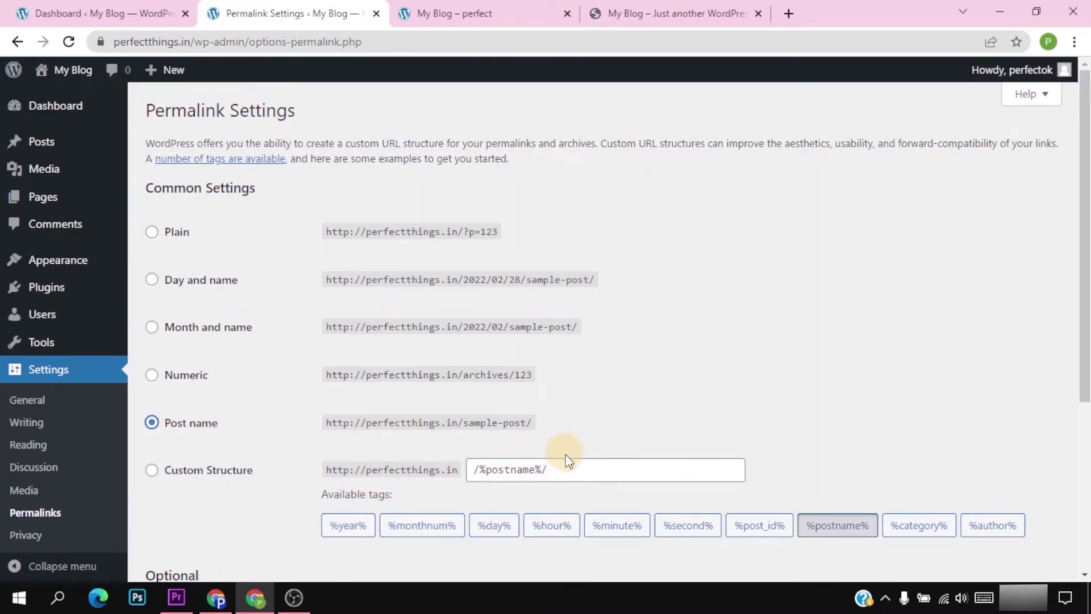
drag(463, 231, 499, 231)
drag(526, 284, 597, 283)
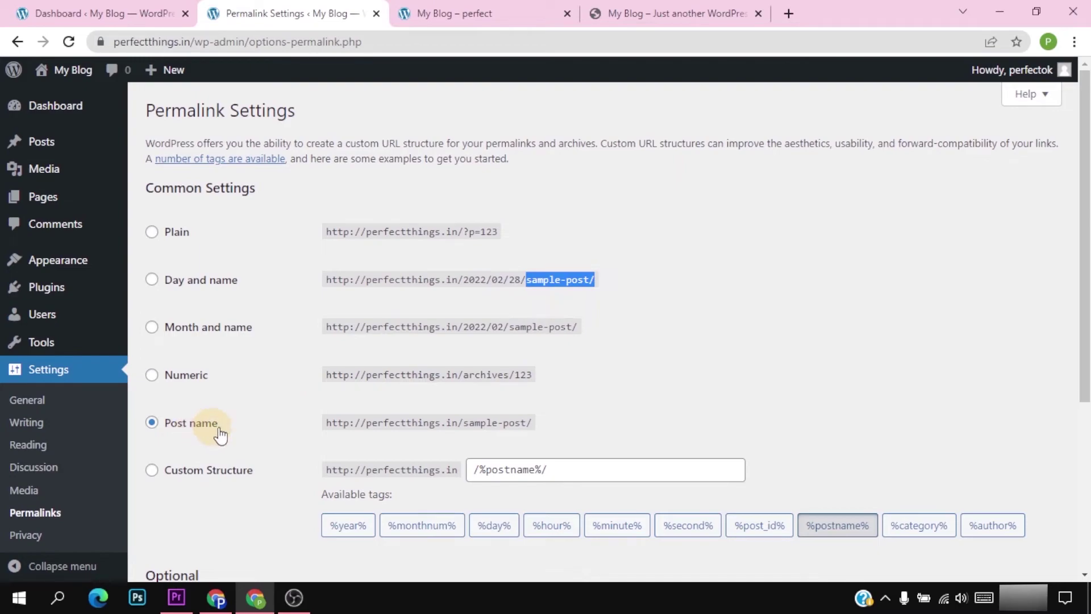
drag(462, 425, 548, 421)
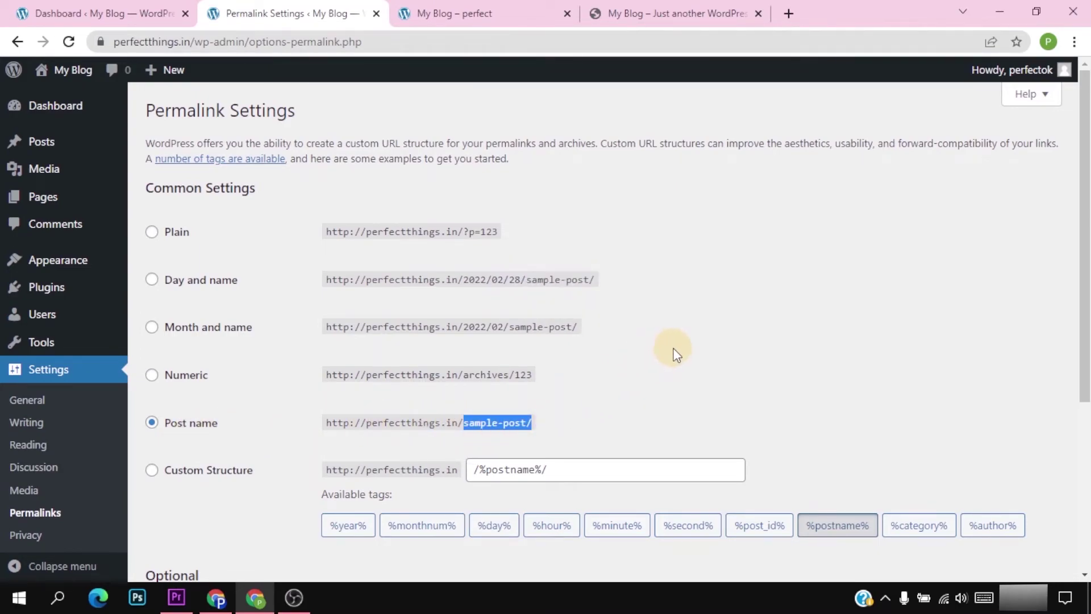
scroll(670, 346, down, 5)
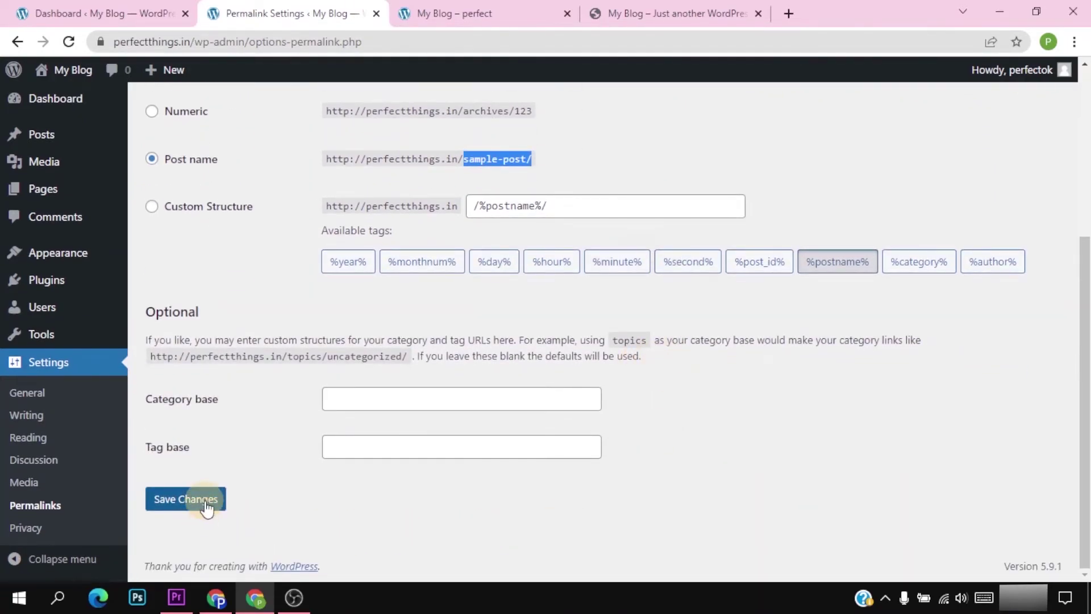
click(207, 500)
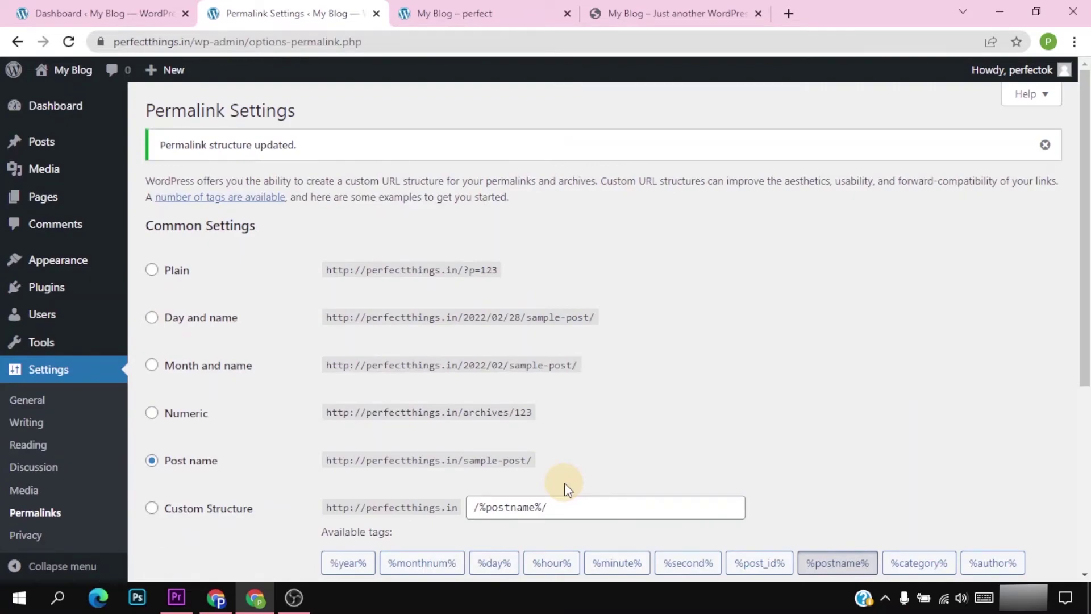
Open the dashboard home and look over its Welcome panel and widget boxes
click(50, 113)
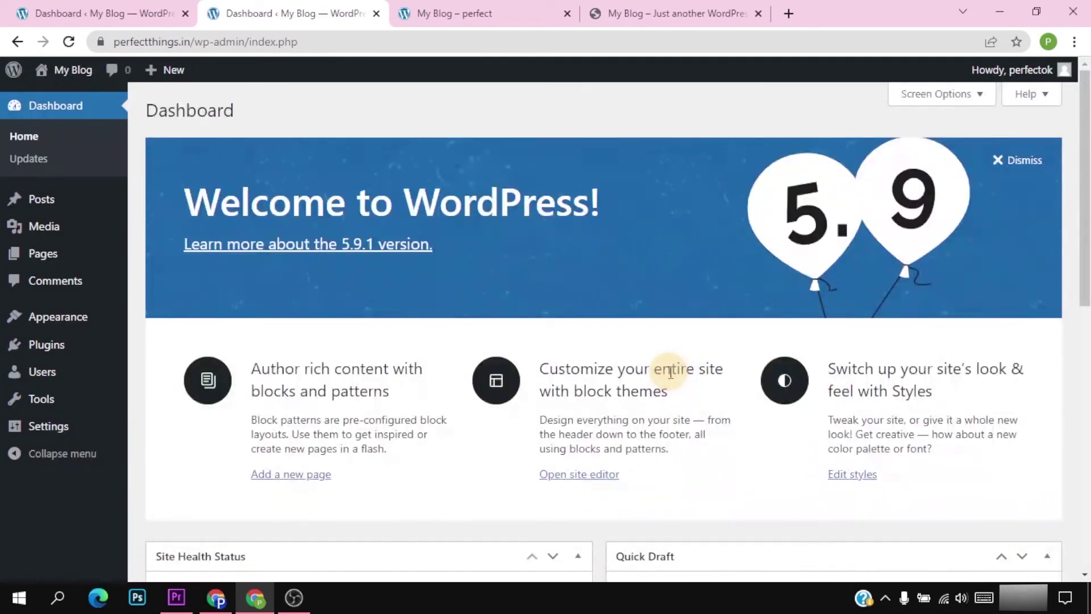
scroll(671, 374, down, 2)
scroll(671, 374, down, 6)
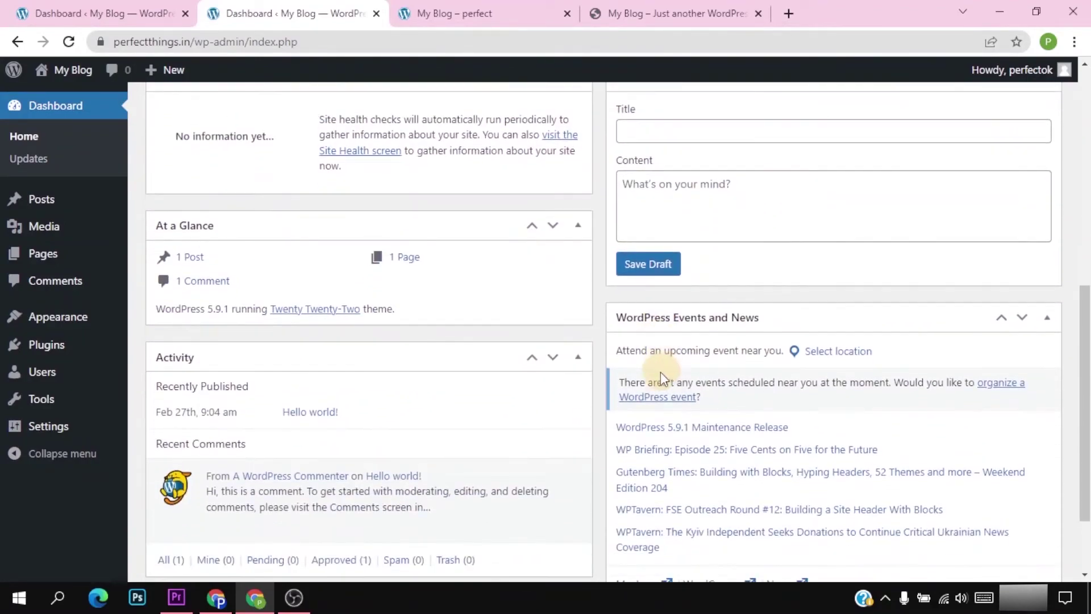
scroll(638, 320, down, 2)
scroll(456, 319, up, 8)
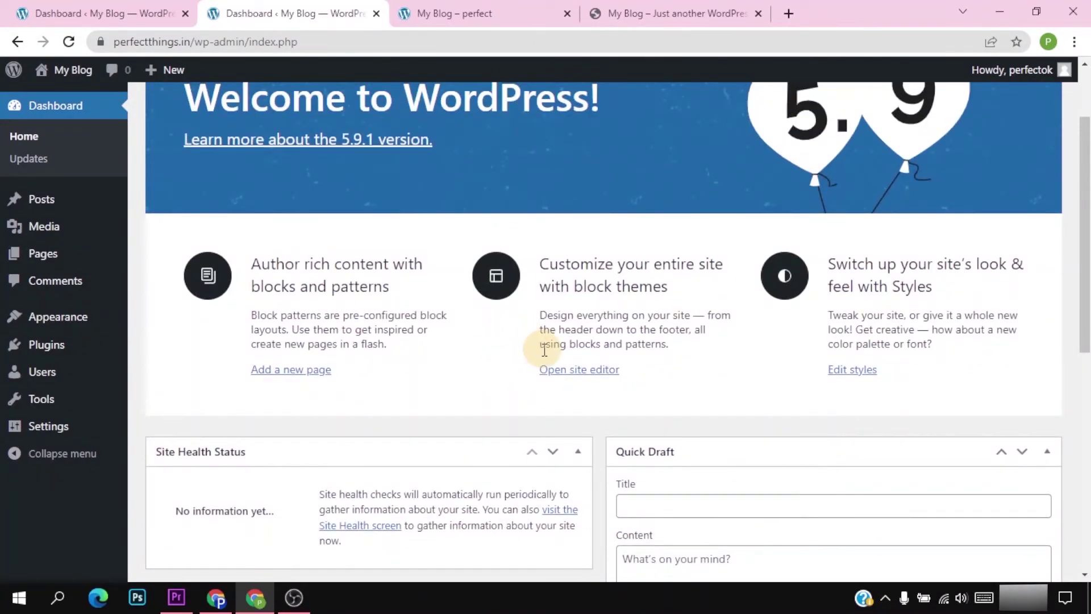
scroll(522, 343, down, 4)
scroll(653, 346, down, 4)
scroll(632, 352, up, 10)
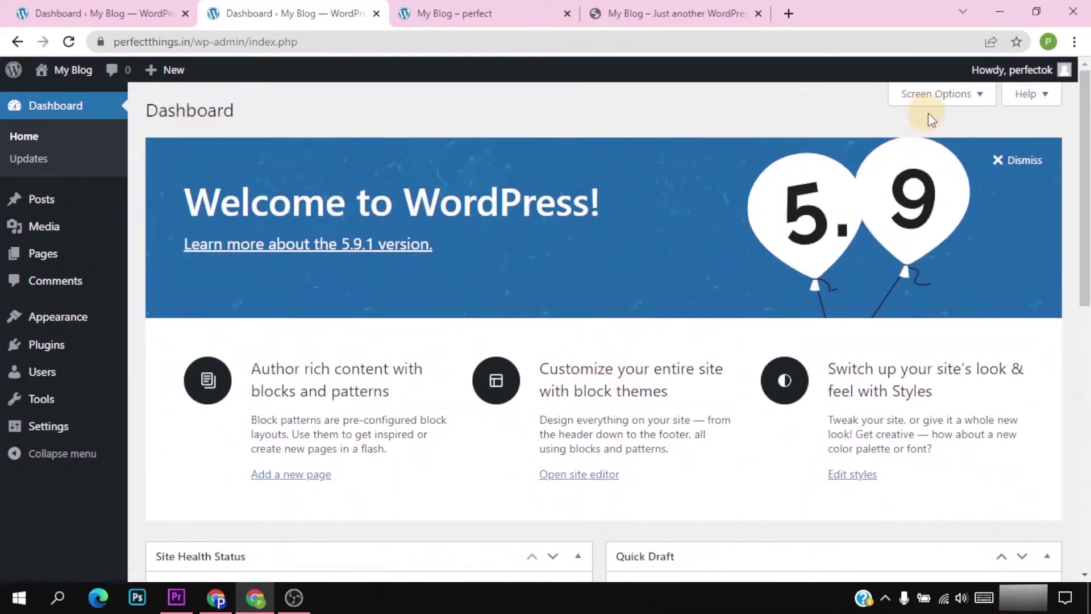
Hide the Site Health Status, At a Glance, Activity, Quick Draft, and WordPress Events and News boxes on the dashboard
click(962, 93)
click(168, 182)
click(302, 182)
click(384, 180)
click(450, 180)
click(534, 180)
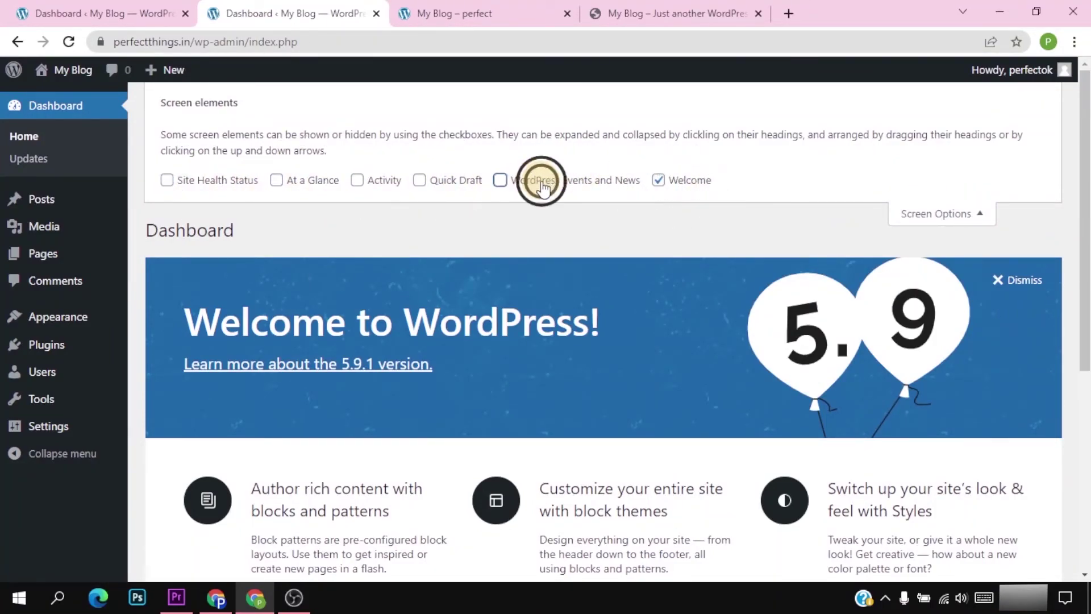
click(969, 214)
Check the remaining dashboard content and dismiss the Welcome to WordPress panel
scroll(671, 239, down, 4)
scroll(693, 267, up, 5)
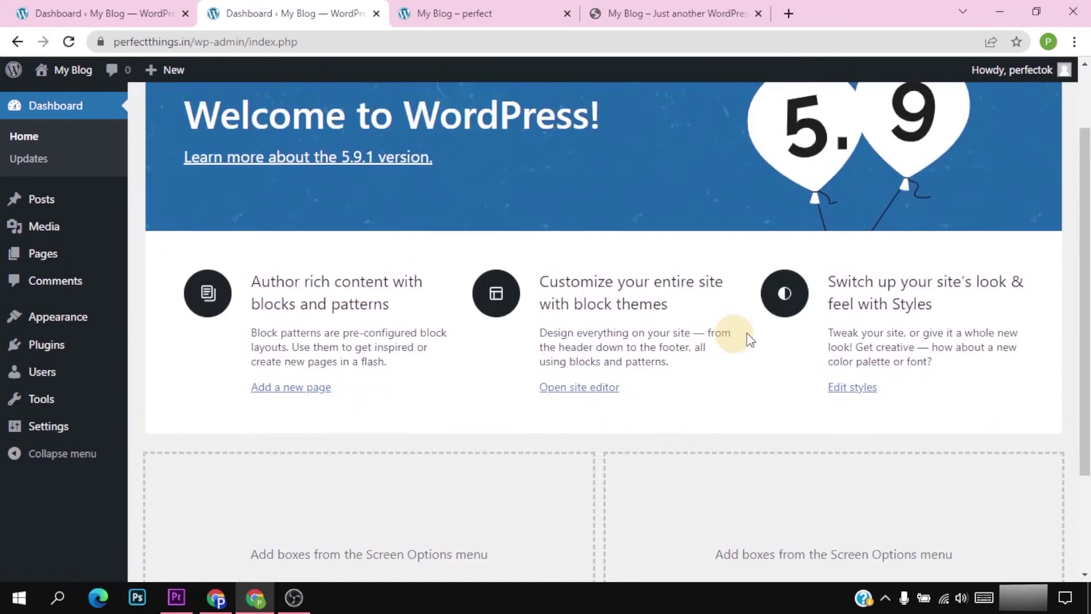
click(1013, 165)
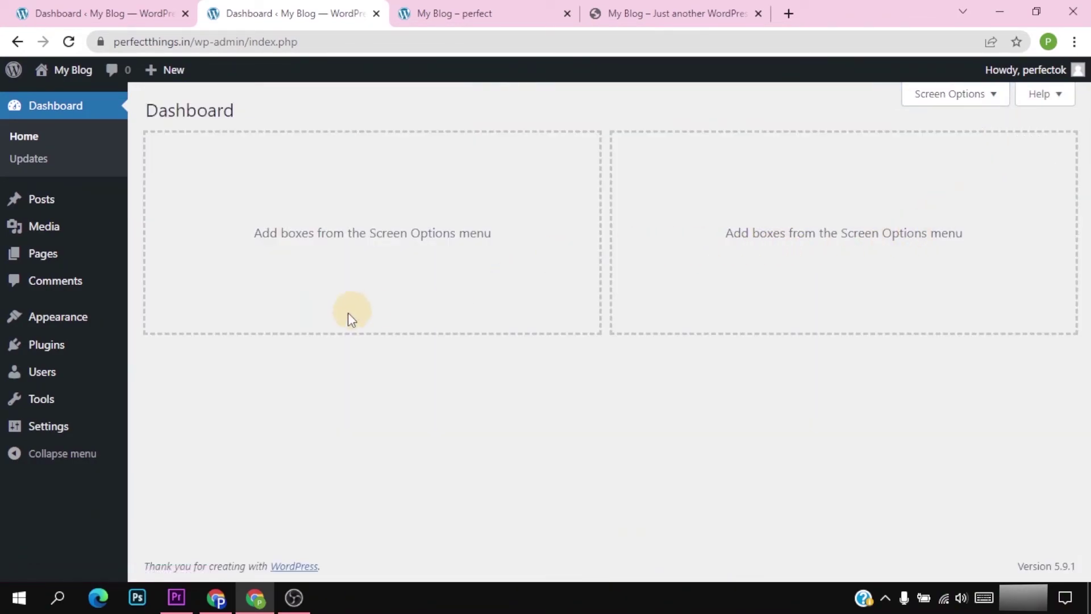